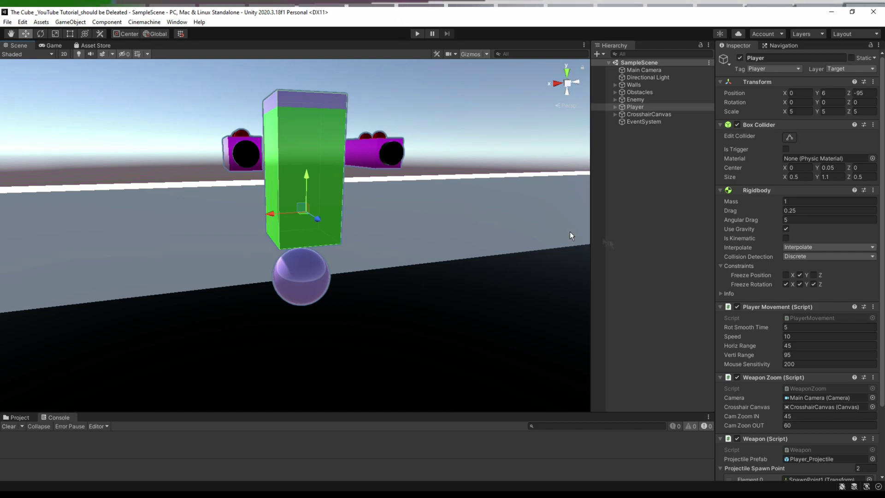
Step: Bring up the Hierarchy's add-object menu, then dismiss it without choosing anything
{"action": "right_click", "coordinate": [604, 240]}
{"action": "left_click", "coordinate": [604, 240]}
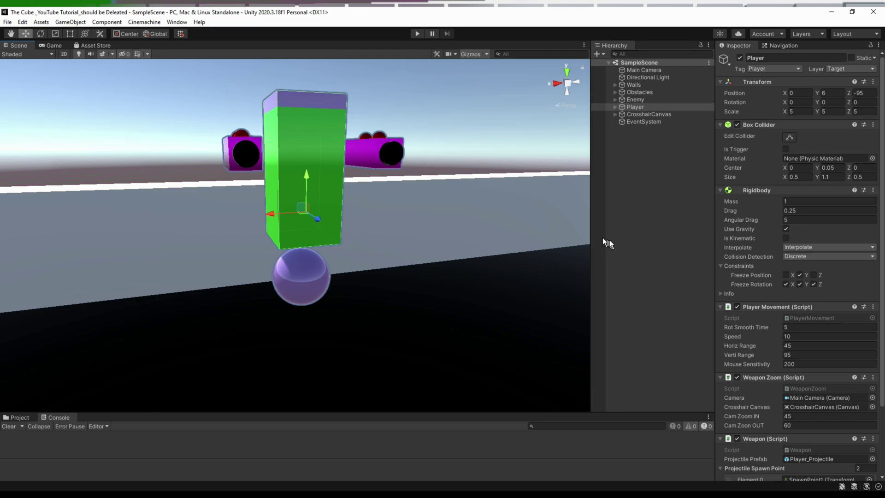
Step: Create an empty object named UI and reset its Transform to the origin
{"action": "right_click", "coordinate": [617, 239]}
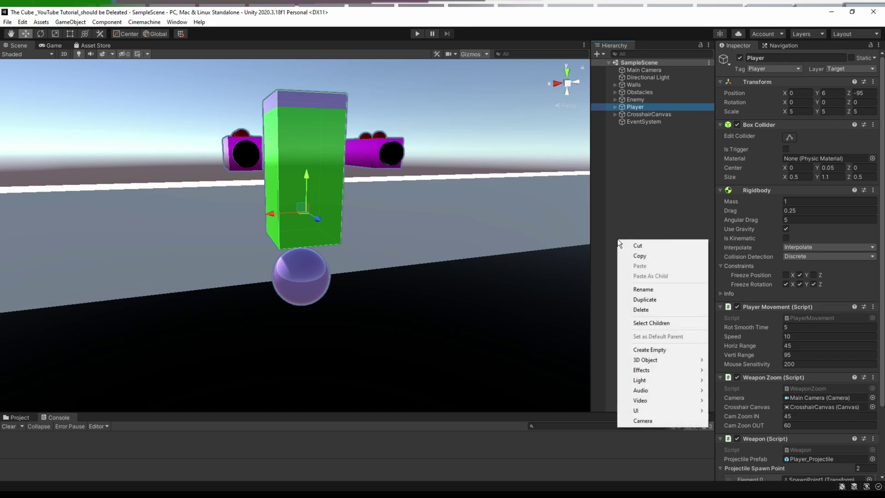
{"action": "left_click", "coordinate": [655, 350]}
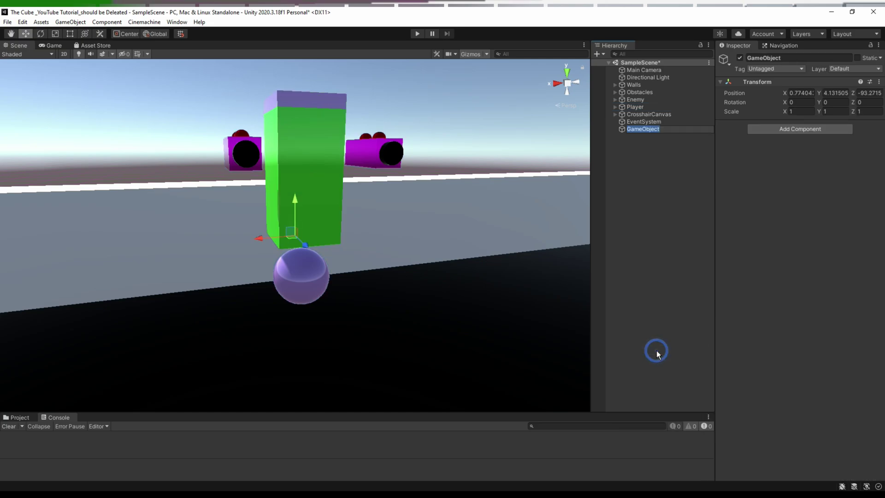
{"action": "type", "text": "UI"}
{"action": "key", "text": "Return"}
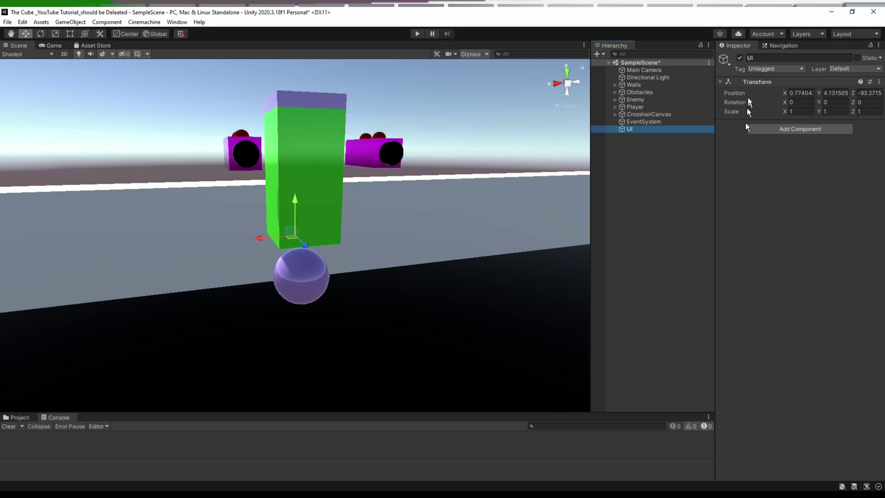
{"action": "right_click", "coordinate": [757, 83]}
{"action": "left_click", "coordinate": [763, 87]}
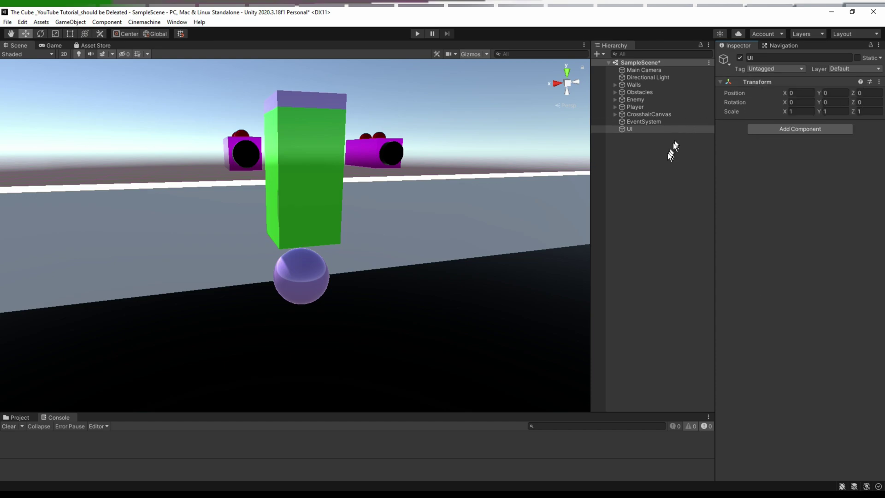
Step: Move CrosshairCanvas and EventSystem inside the UI object
{"action": "left_click", "coordinate": [640, 122]}
{"action": "left_click", "coordinate": [646, 115], "text": "ctrl"}
{"action": "left_click_drag", "start_coordinate": [646, 120], "coordinate": [640, 128]}
{"action": "left_click", "coordinate": [641, 115]}
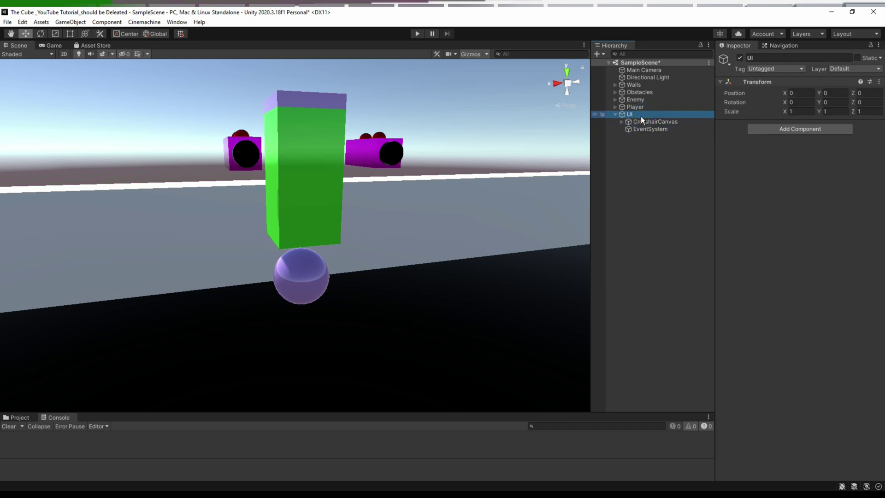
Step: Add a Canvas under UI set to Scale With Screen Size
{"action": "right_click", "coordinate": [652, 115]}
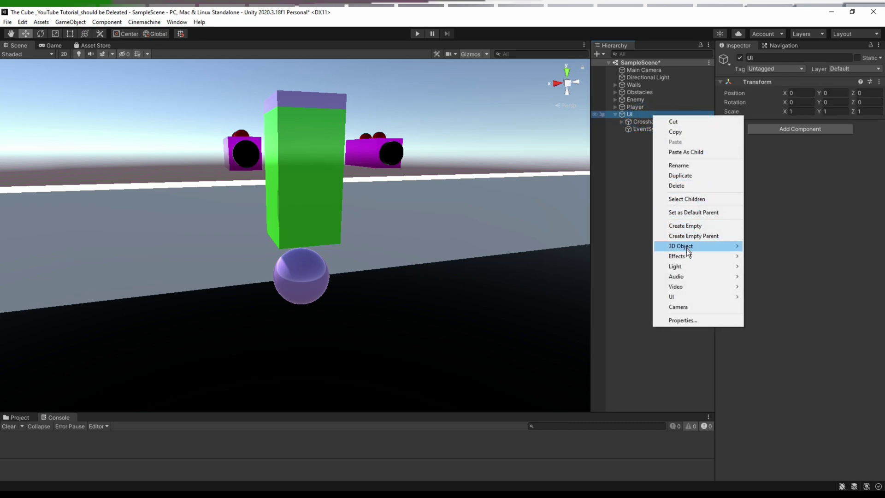
{"action": "mouse_move", "coordinate": [689, 295]}
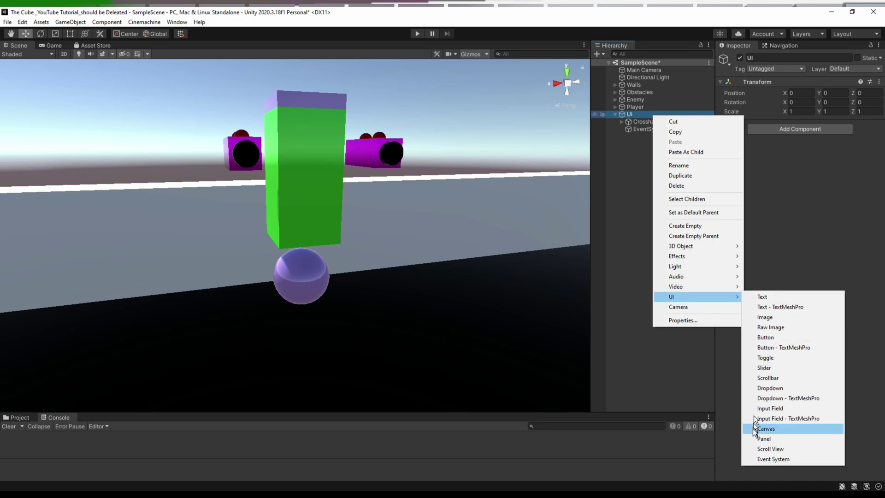
{"action": "left_click", "coordinate": [768, 428]}
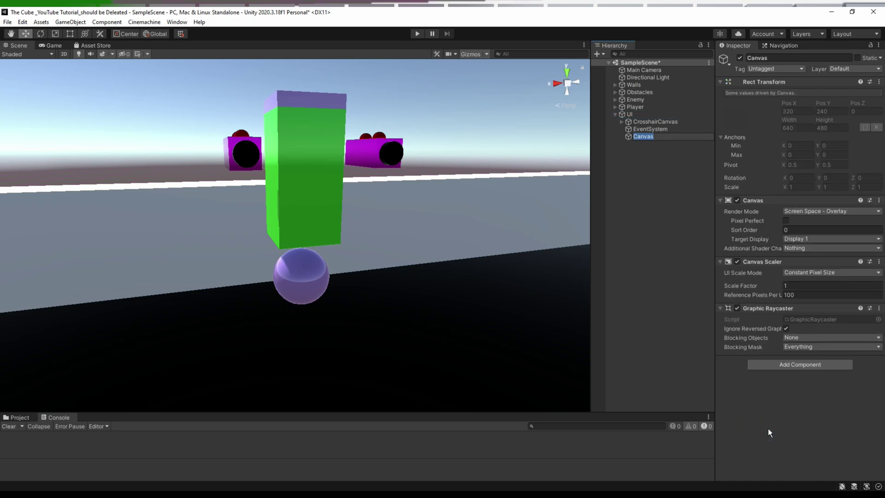
{"action": "left_click", "coordinate": [820, 272]}
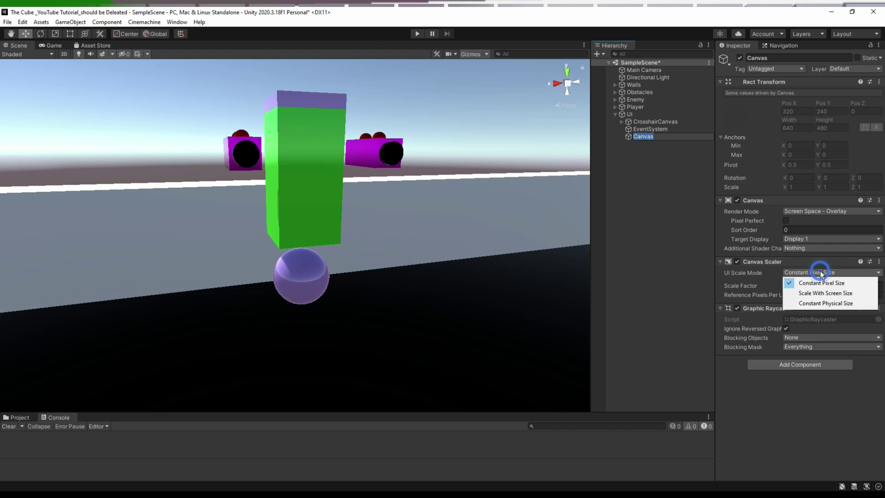
{"action": "left_click", "coordinate": [821, 292]}
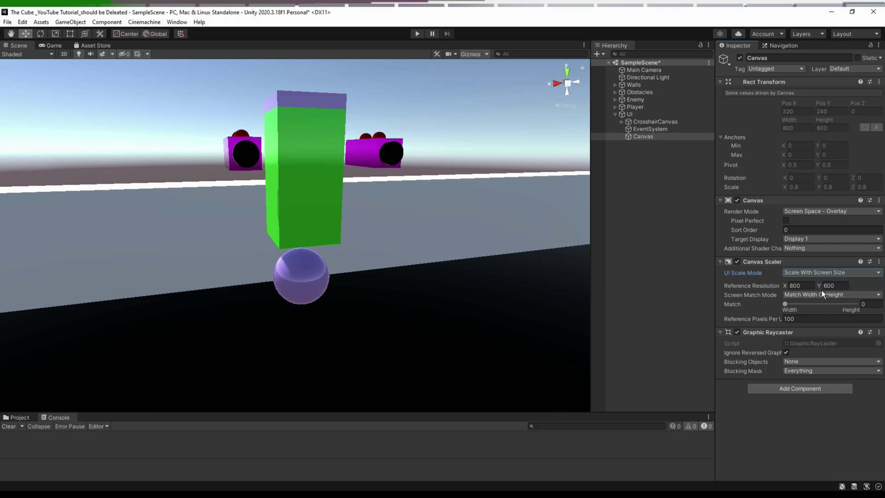
Step: Set the Canvas reference resolution to 2400×1080 with Match fully on height
{"action": "left_click", "coordinate": [49, 45]}
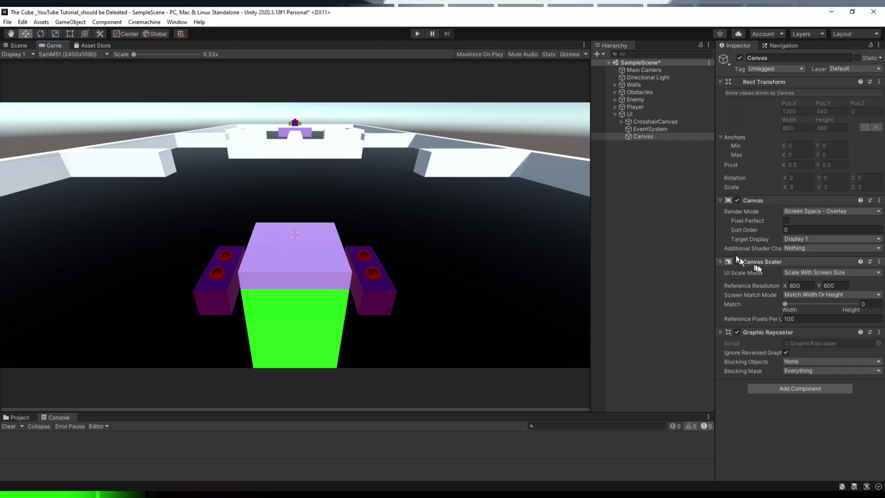
{"action": "left_click", "coordinate": [806, 286]}
{"action": "type", "text": "2400"}
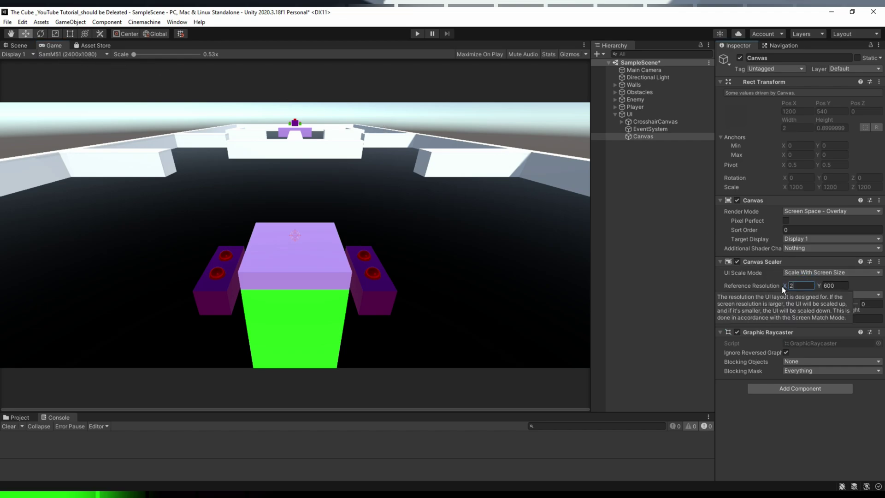
{"action": "left_click", "coordinate": [842, 285]}
{"action": "type", "text": "1080"}
{"action": "left_click_drag", "start_coordinate": [786, 304], "coordinate": [867, 304]}
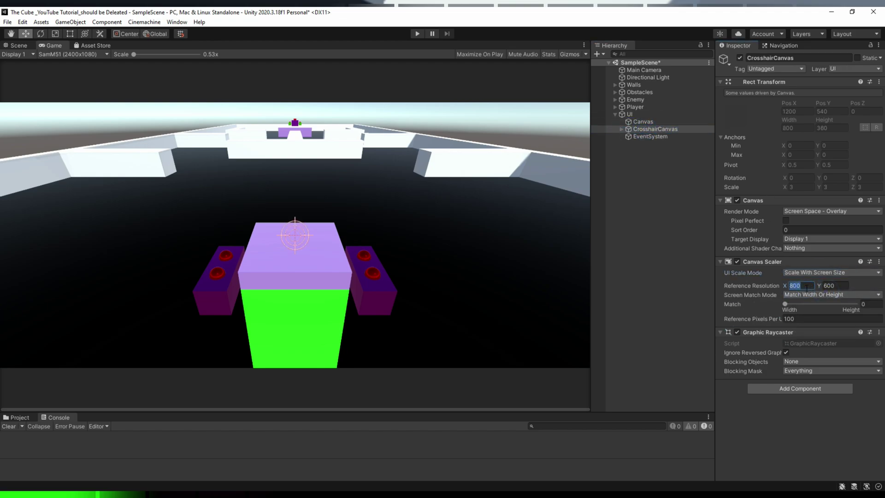
{"action": "left_click", "coordinate": [836, 285]}
{"action": "type", "text": "108"}
{"action": "right_click", "coordinate": [641, 122]}
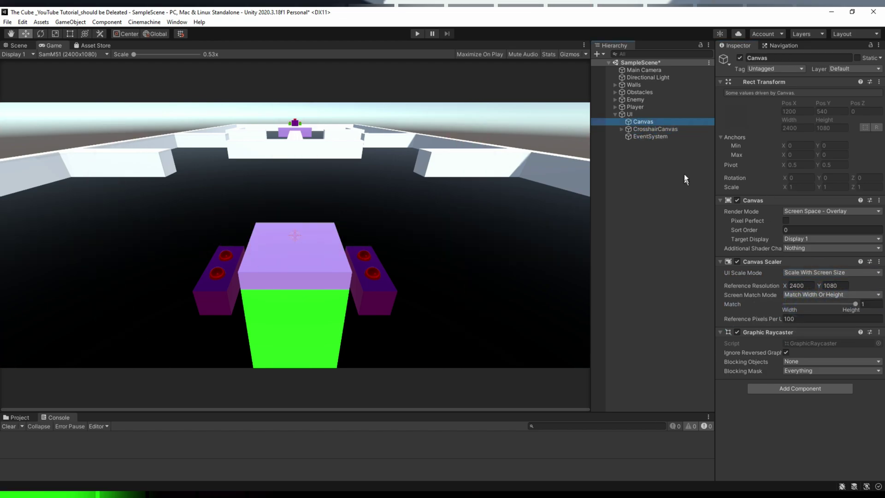
Step: Create an empty child of Canvas named HealthBars
{"action": "left_click", "coordinate": [676, 227]}
{"action": "type", "text": "HealthBars"}
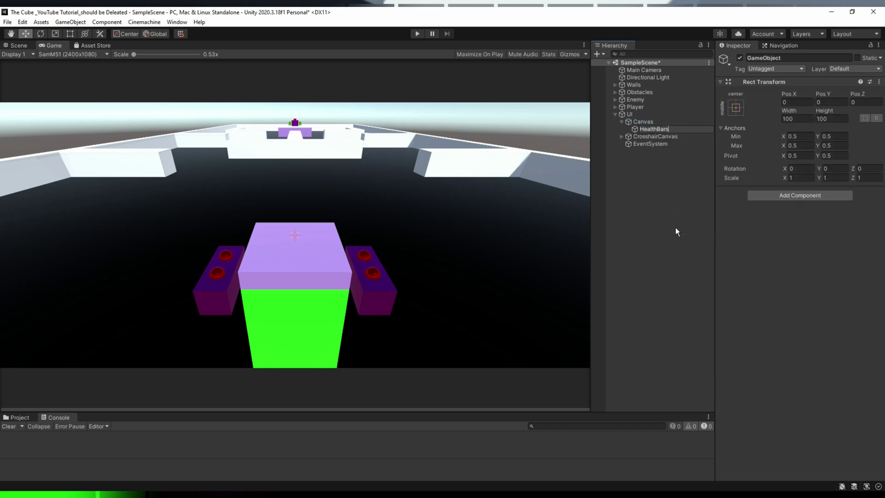
{"action": "key", "text": "Return"}
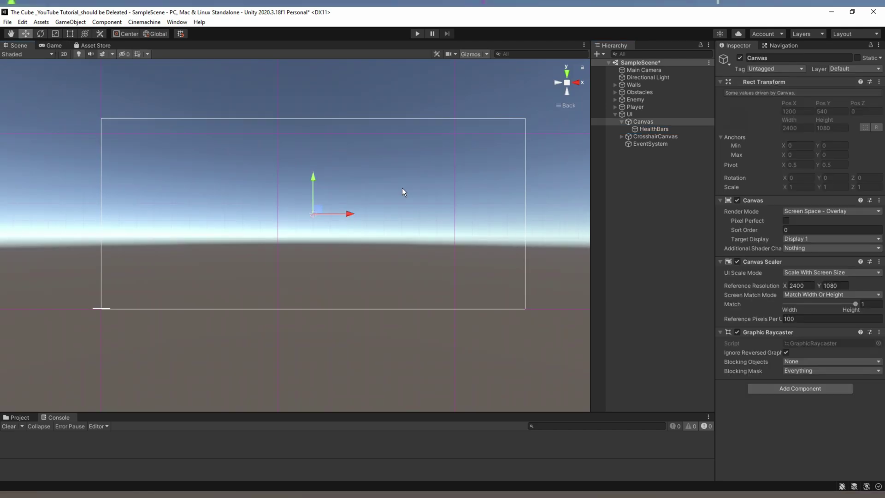
Step: Alt-apply the stretch/stretch anchor preset so HealthBars fills the canvas
{"action": "scroll", "coordinate": [402, 189], "scroll_direction": "up", "scroll_amount": 1}
{"action": "key", "text": "q"}
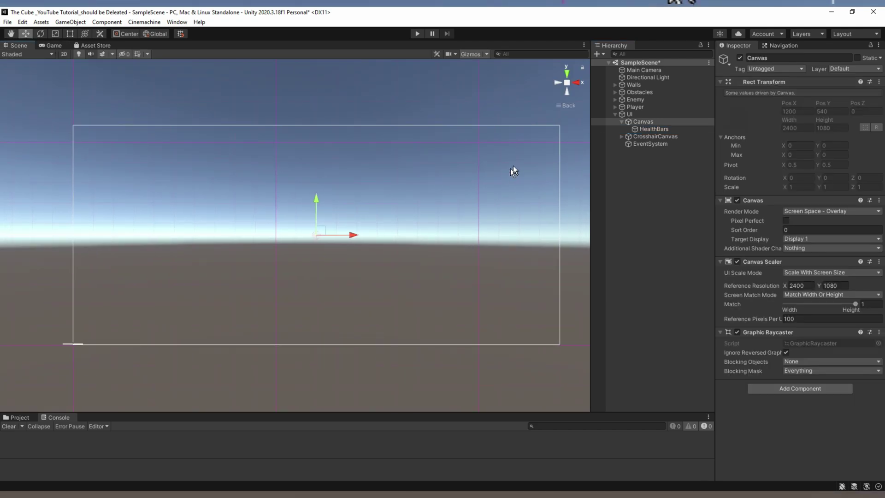
{"action": "left_click", "coordinate": [654, 128]}
{"action": "left_click_drag", "start_coordinate": [394, 189], "coordinate": [397, 213]}
{"action": "key", "text": "w"}
{"action": "left_click", "coordinate": [735, 107]}
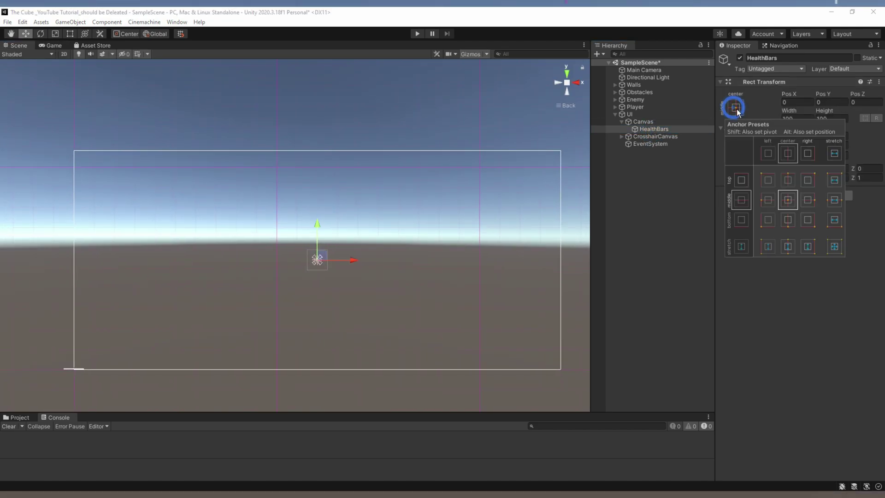
{"action": "key", "text": "alt"}
{"action": "left_click", "coordinate": [838, 250], "text": "alt"}
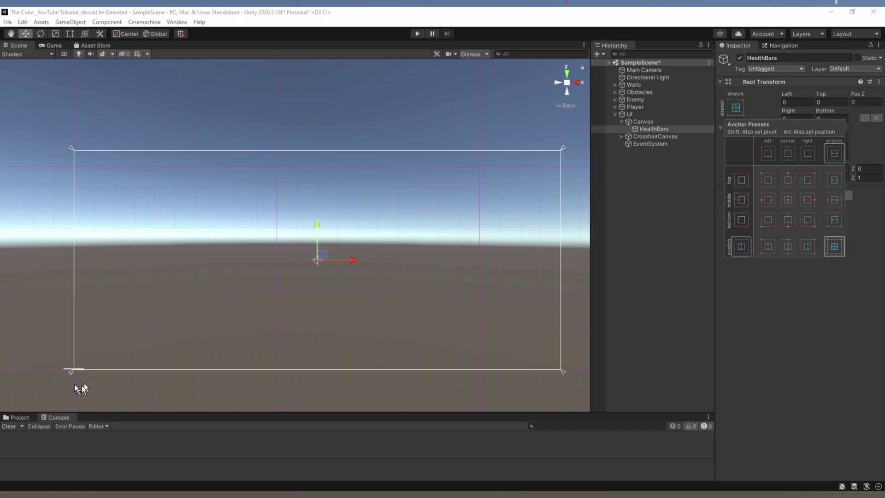
Step: Create an empty child of HealthBars named PlayerHealthBar
{"action": "left_click", "coordinate": [656, 129]}
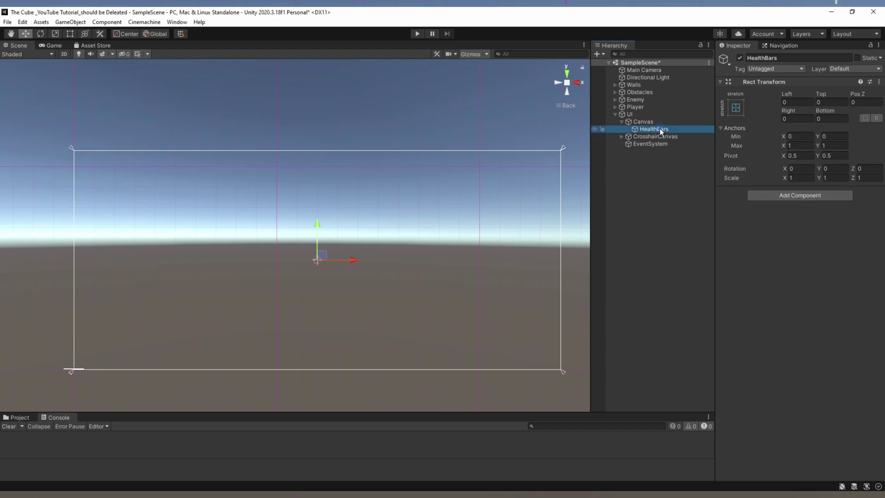
{"action": "right_click", "coordinate": [651, 129]}
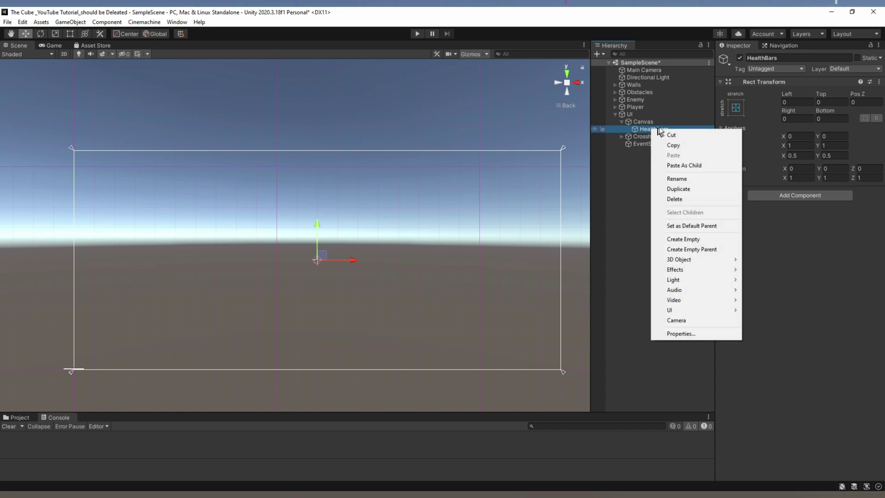
{"action": "left_click", "coordinate": [683, 239]}
{"action": "type", "text": "PlayerHealthBar"}
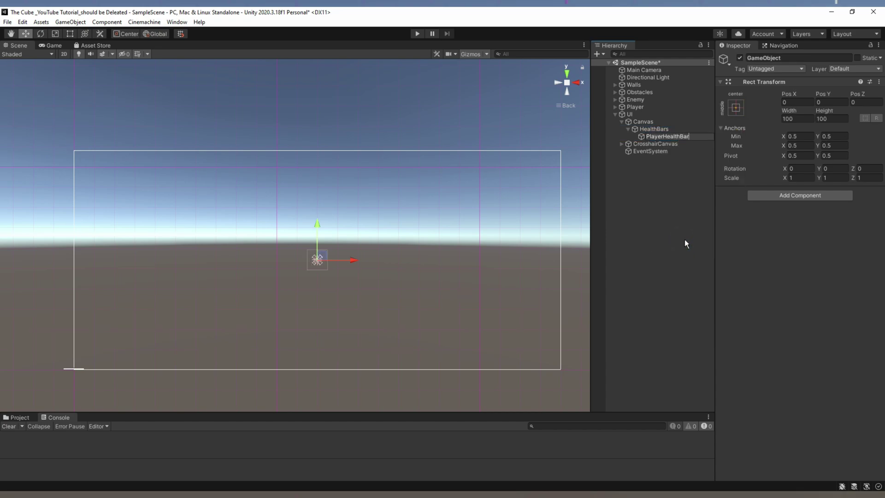
{"action": "key", "text": "Return"}
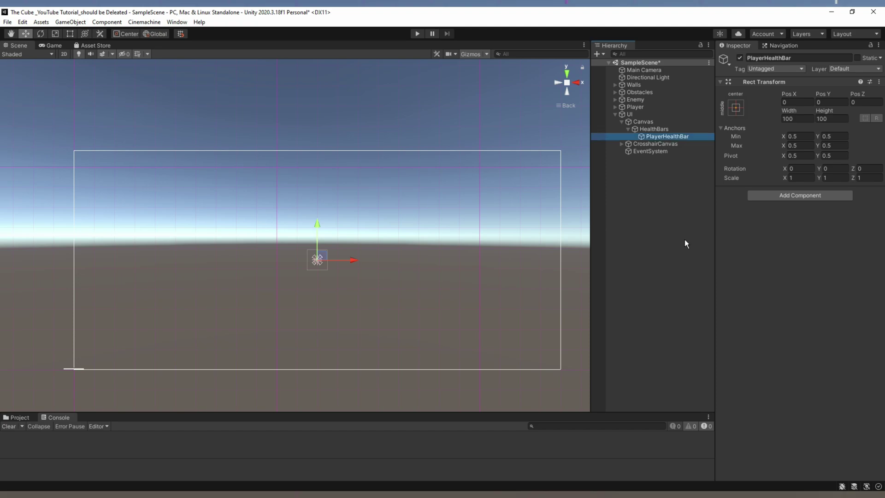
Step: Add an Image named BackGroundBar inside PlayerHealthBar
{"action": "right_click", "coordinate": [661, 137]}
{"action": "mouse_move", "coordinate": [701, 319]}
{"action": "left_click", "coordinate": [773, 339]}
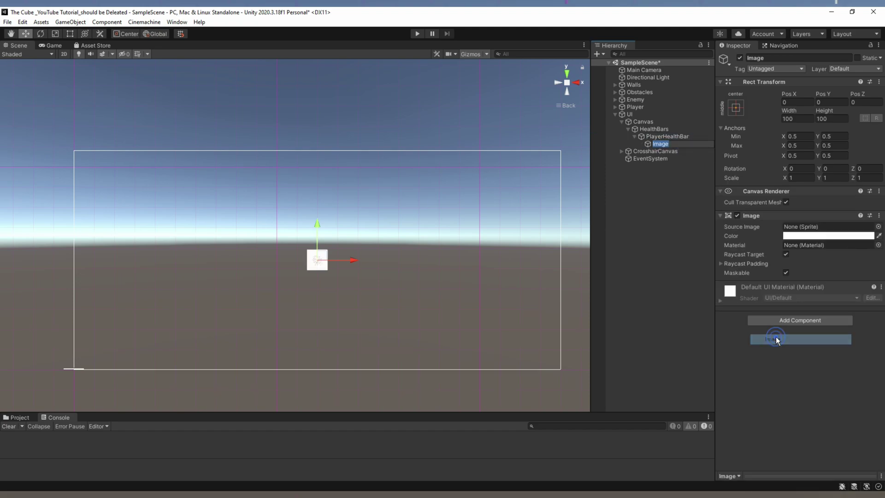
{"action": "type", "text": "BackgroundBar"}
{"action": "key", "text": "Return"}
Step: Duplicate BackGroundBar as FillingBar, select both bars, and switch to the Rect tool
{"action": "key", "text": "ctrl+d"}
{"action": "left_click", "coordinate": [676, 151]}
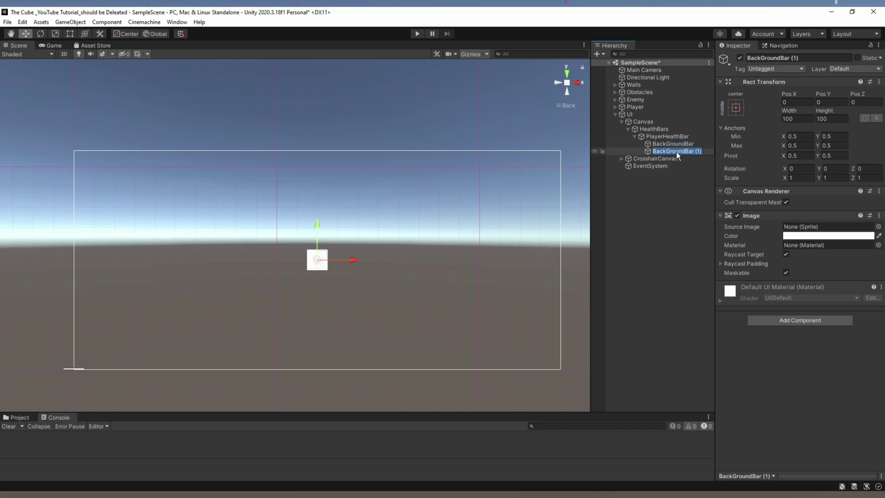
{"action": "double_click", "coordinate": [676, 152]}
{"action": "key", "text": "Return"}
{"action": "left_click", "coordinate": [668, 143]}
{"action": "left_click", "coordinate": [662, 152]}
{"action": "left_click", "coordinate": [667, 144], "text": "shift"}
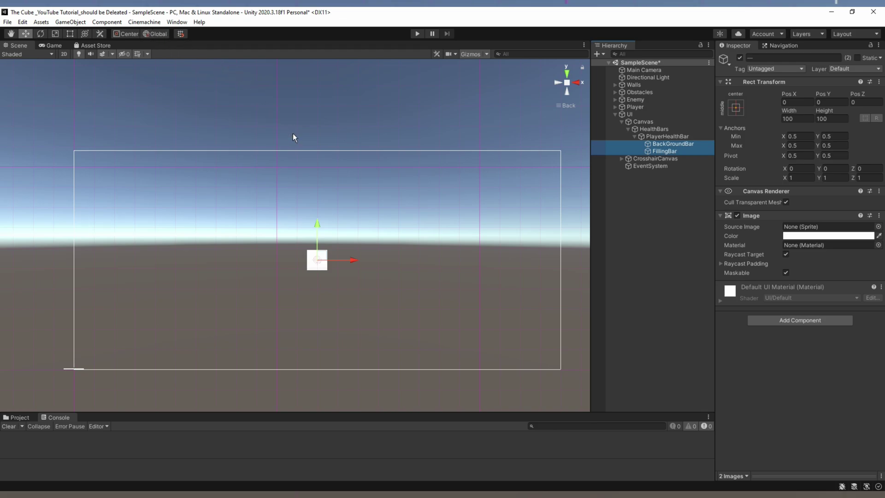
{"action": "key", "text": "t"}
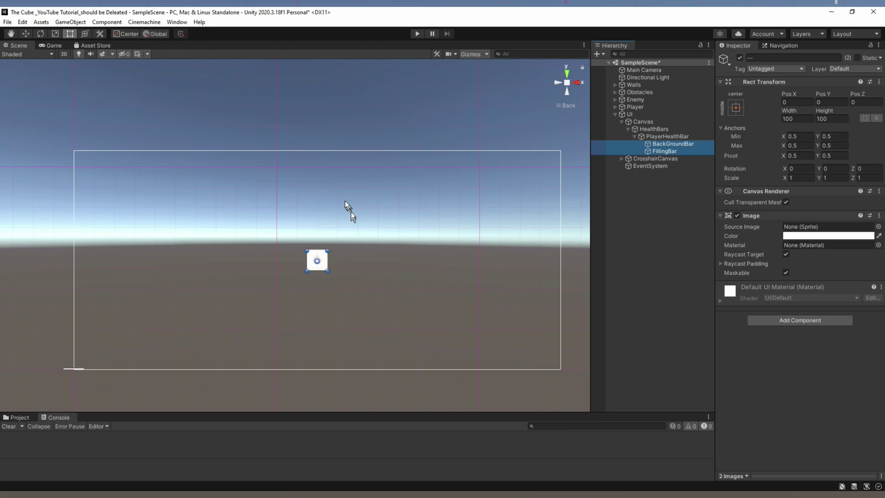
Step: Size PlayerHealthBar to width 600 and height 50
{"action": "left_click", "coordinate": [329, 260]}
{"action": "left_click_drag", "start_coordinate": [338, 261], "coordinate": [389, 261], "text": "alt"}
{"action": "left_click", "coordinate": [667, 137]}
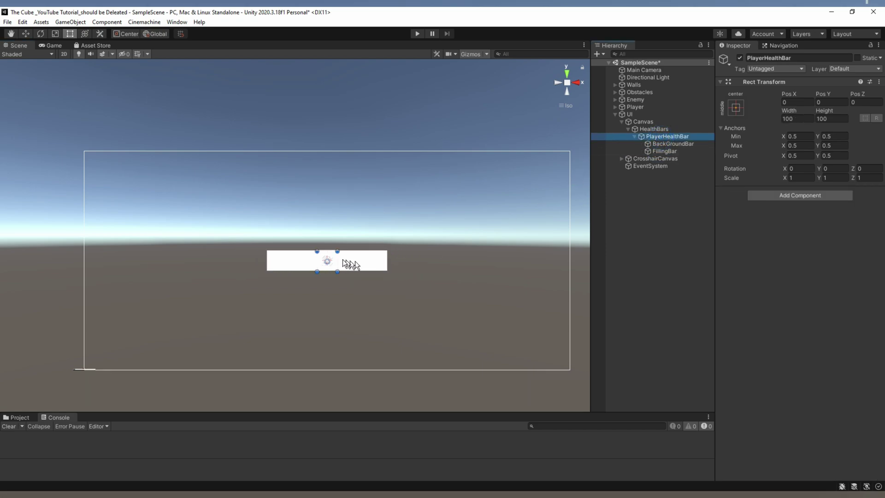
{"action": "left_click_drag", "start_coordinate": [338, 271], "coordinate": [389, 261]}
{"action": "left_click", "coordinate": [787, 119]}
{"action": "type", "text": "600"}
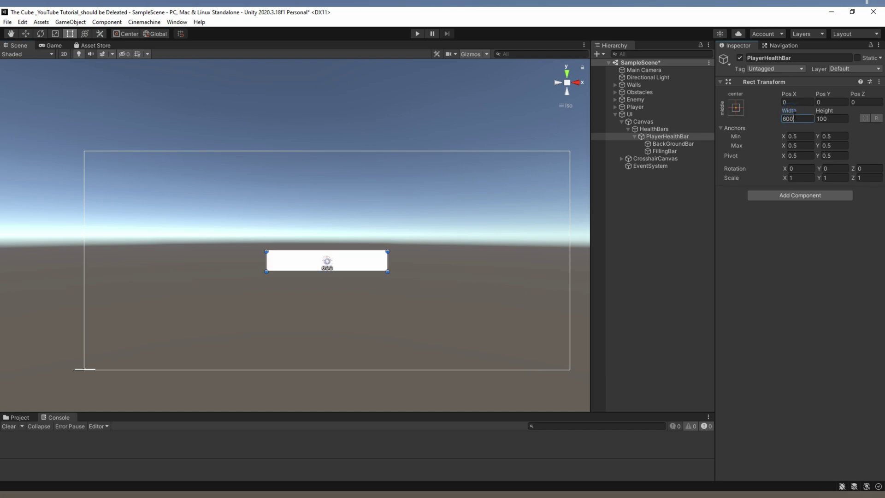
{"action": "left_click", "coordinate": [821, 119]}
{"action": "type", "text": "50"}
Step: Anchor BackGroundBar and FillingBar with the stretch/stretch preset to fill PlayerHealthBar
{"action": "left_click", "coordinate": [665, 151]}
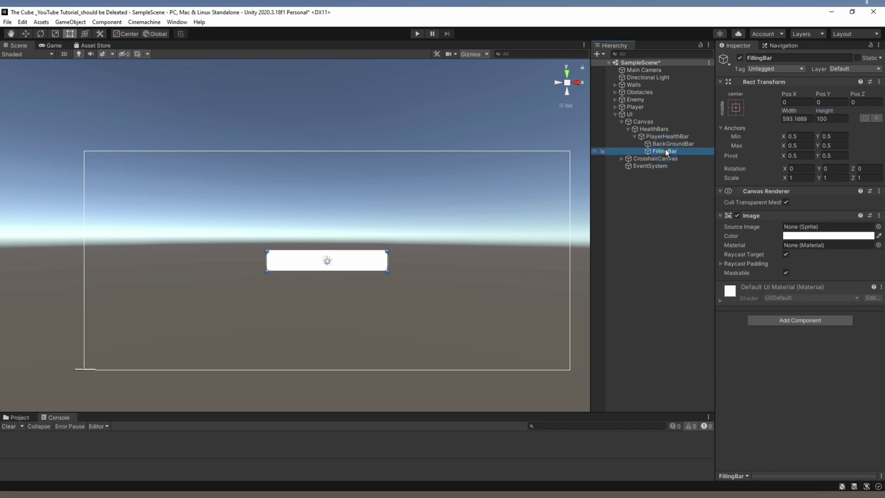
{"action": "left_click", "coordinate": [672, 143], "text": "ctrl"}
{"action": "left_click", "coordinate": [736, 110]}
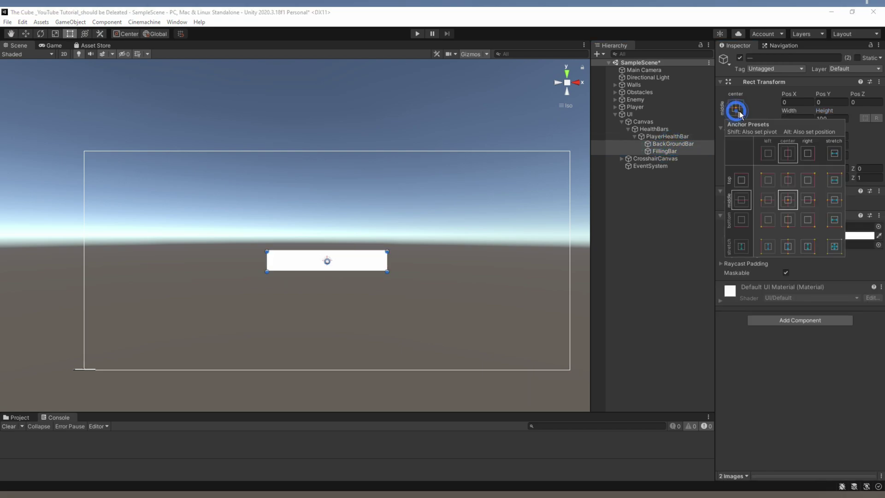
{"action": "left_click", "coordinate": [833, 244], "text": "alt"}
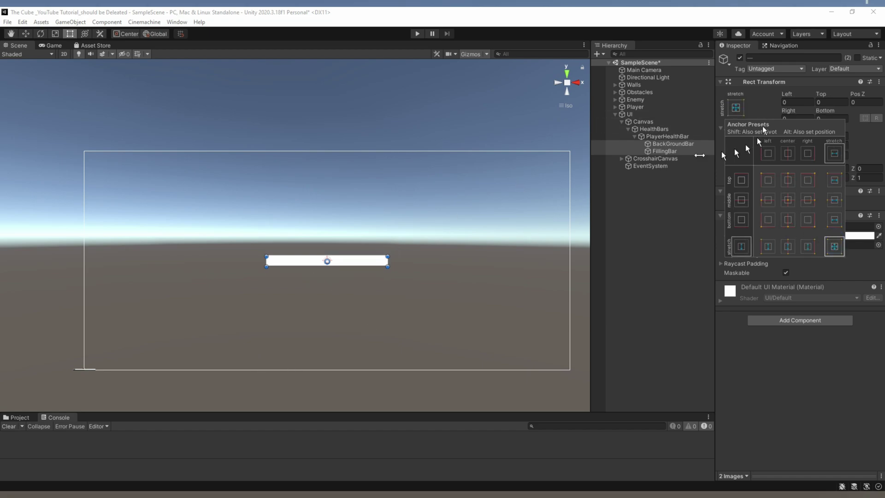
{"action": "left_click", "coordinate": [657, 145]}
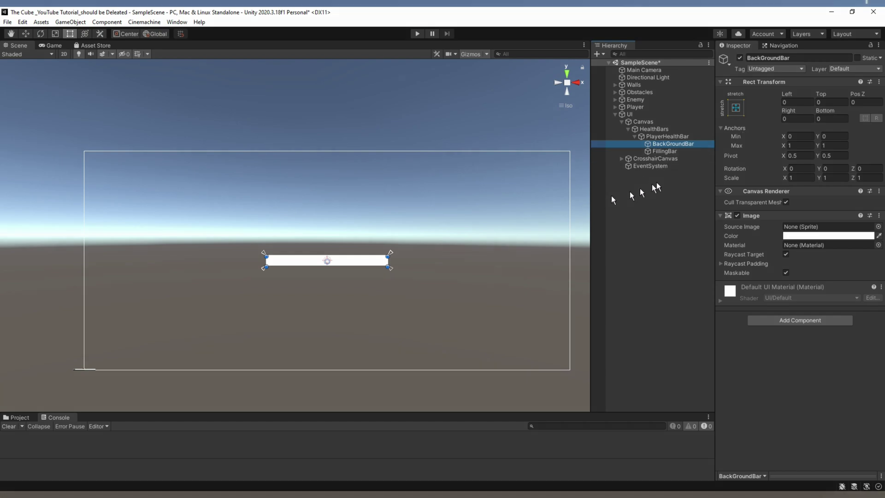
{"action": "left_click", "coordinate": [665, 151]}
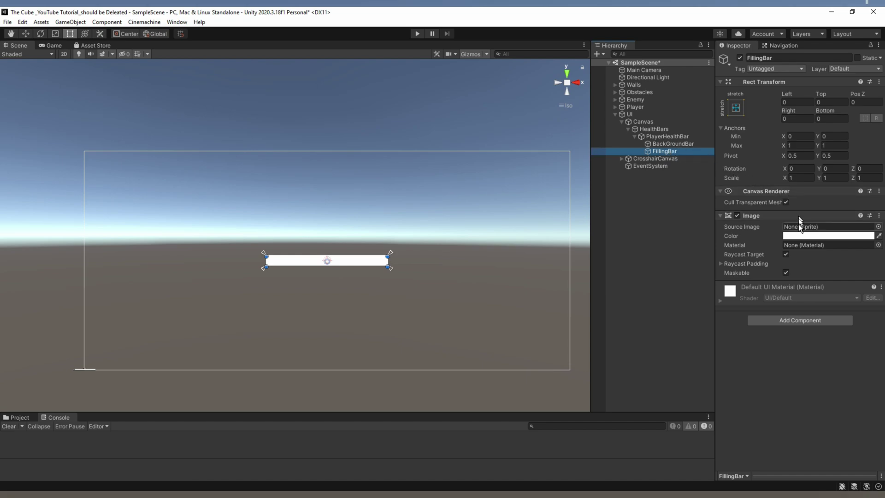
Step: Colour FillingBar's Image bright green (11FF00)
{"action": "left_click", "coordinate": [793, 236]}
{"action": "left_click", "coordinate": [826, 265]}
{"action": "left_click_drag", "start_coordinate": [826, 266], "coordinate": [799, 253]}
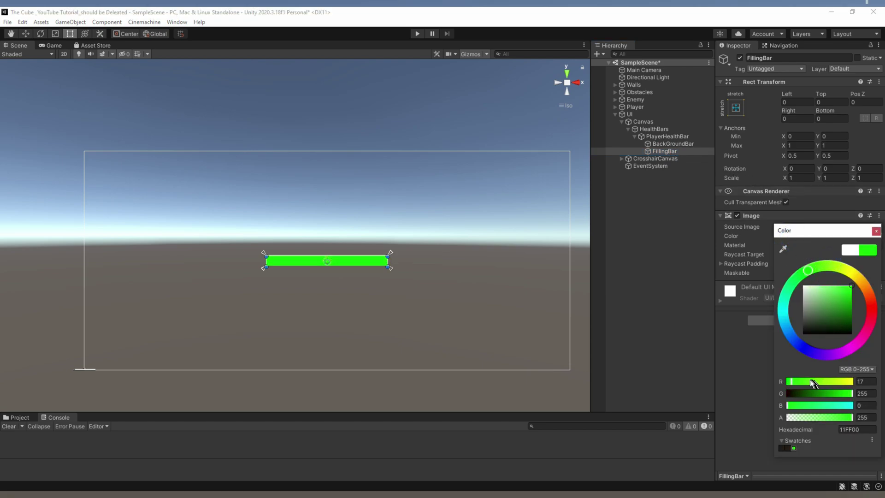
{"action": "left_click", "coordinate": [876, 231]}
Step: Make BackGroundBar's Image black with alpha 200
{"action": "left_click", "coordinate": [673, 143]}
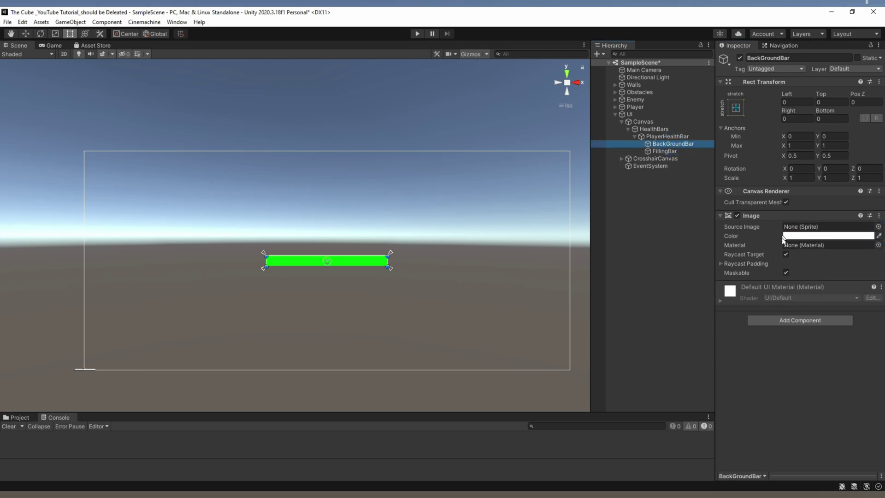
{"action": "left_click", "coordinate": [793, 235]}
{"action": "left_click_drag", "start_coordinate": [833, 311], "coordinate": [844, 392]}
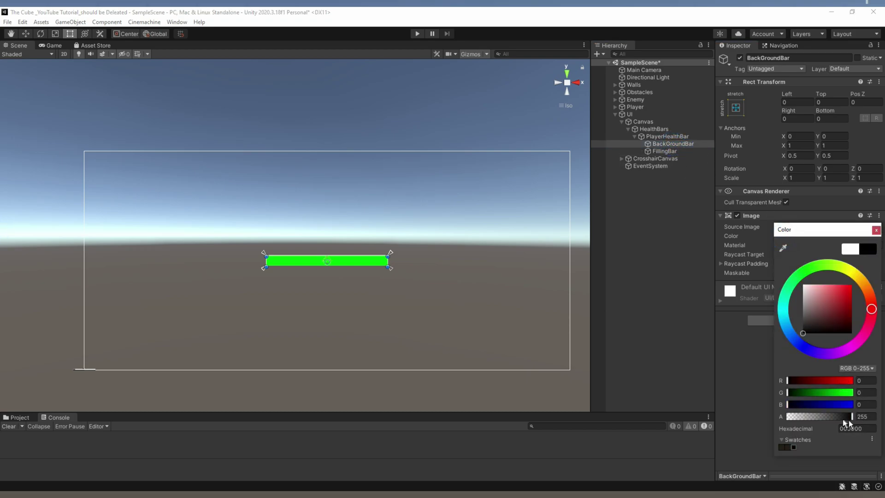
{"action": "left_click", "coordinate": [866, 417]}
{"action": "type", "text": "200"}
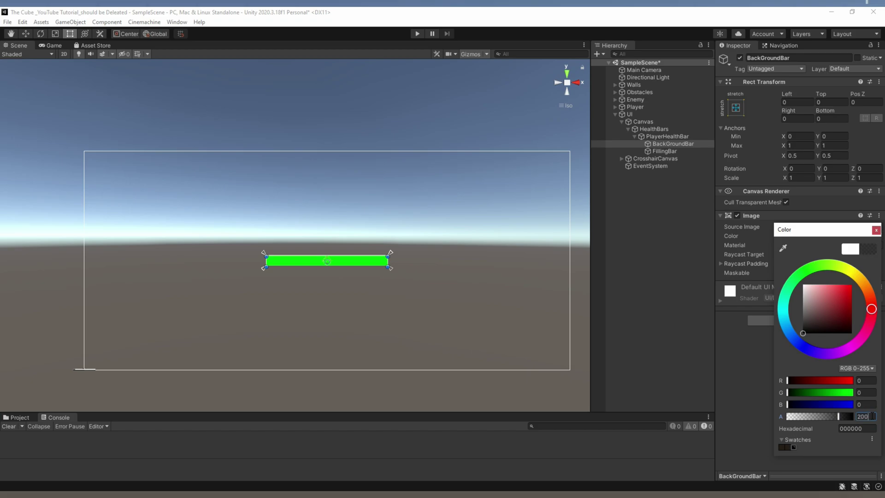
Step: Set BackGroundBar's Left, Top, Right and Bottom offsets to -15
{"action": "left_click", "coordinate": [875, 230]}
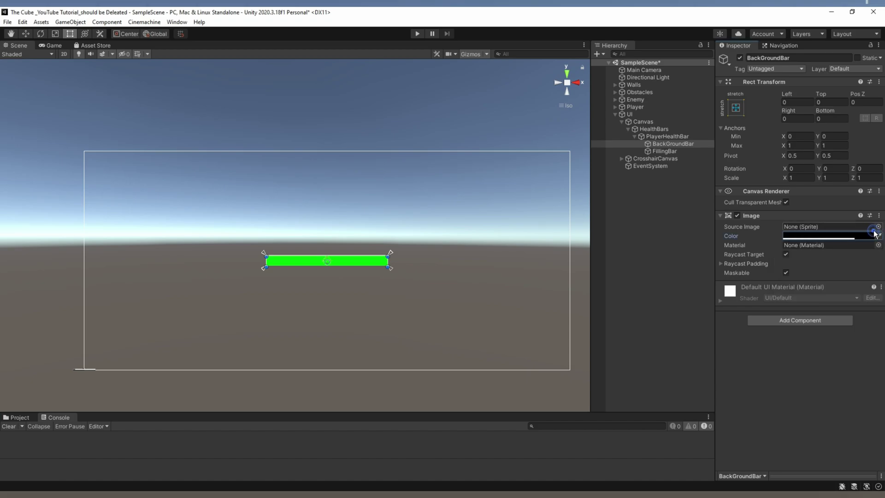
{"action": "left_click", "coordinate": [788, 101]}
{"action": "left_click_drag", "start_coordinate": [788, 99], "coordinate": [779, 98]}
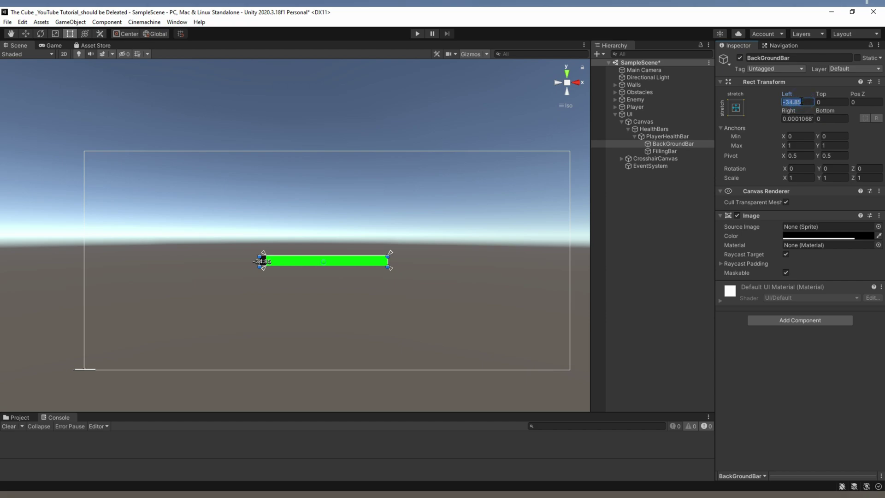
{"action": "type", "text": "-15"}
{"action": "key", "text": "Tab"}
{"action": "type", "text": "-15"}
{"action": "key", "text": "Tab"}
{"action": "key", "text": "Tab"}
{"action": "type", "text": "-15"}
{"action": "key", "text": "Tab"}
{"action": "type", "text": "-15"}
Step: Lower BackGroundBar's colour alpha to 150
{"action": "left_click", "coordinate": [828, 236]}
{"action": "left_click", "coordinate": [866, 414]}
{"action": "type", "text": "150"}
{"action": "left_click", "coordinate": [876, 228]}
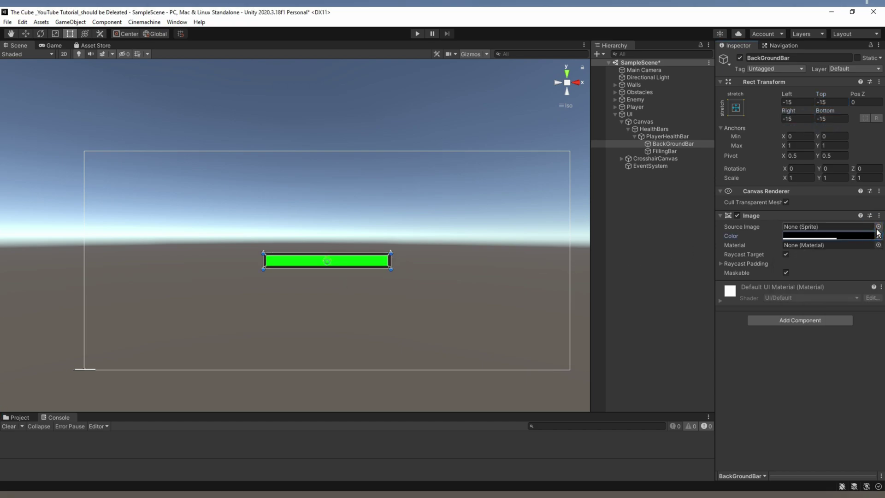
{"action": "left_click", "coordinate": [665, 151]}
{"action": "left_click", "coordinate": [668, 144]}
{"action": "left_click", "coordinate": [671, 138]}
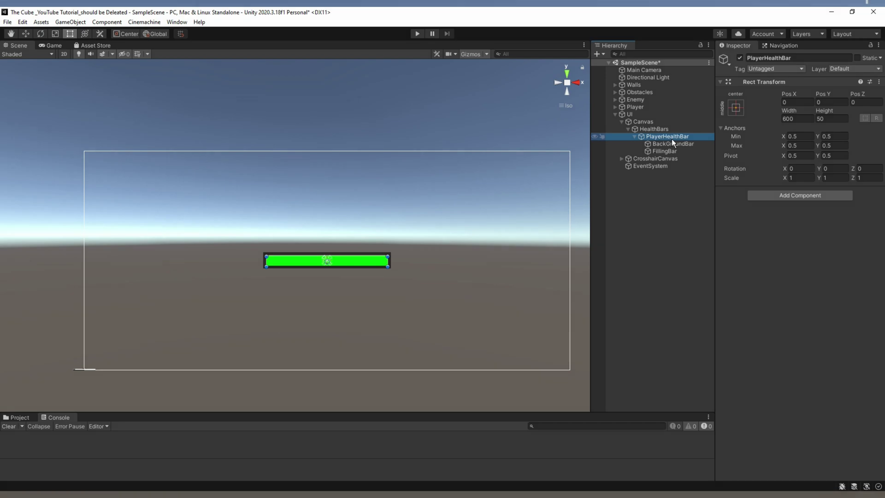
Step: Anchor PlayerHealthBar top-right and position it at X -350, Y -60
{"action": "left_click", "coordinate": [736, 107]}
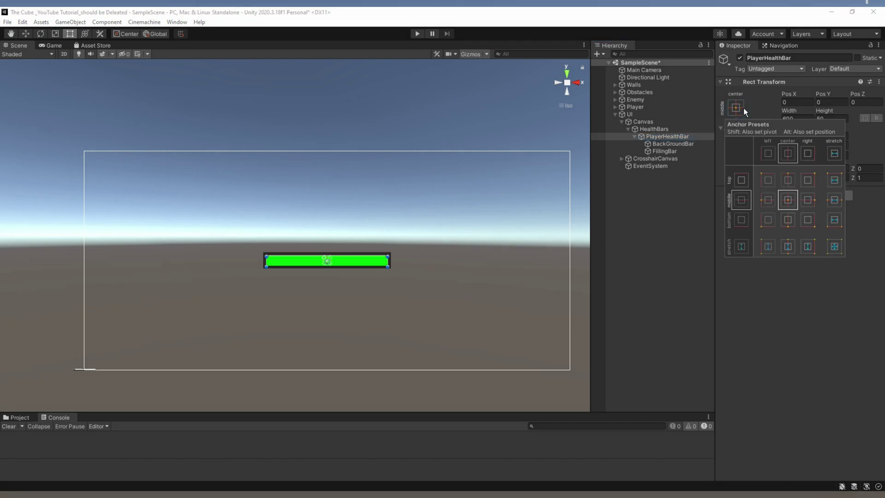
{"action": "left_click", "coordinate": [811, 183], "text": "alt"}
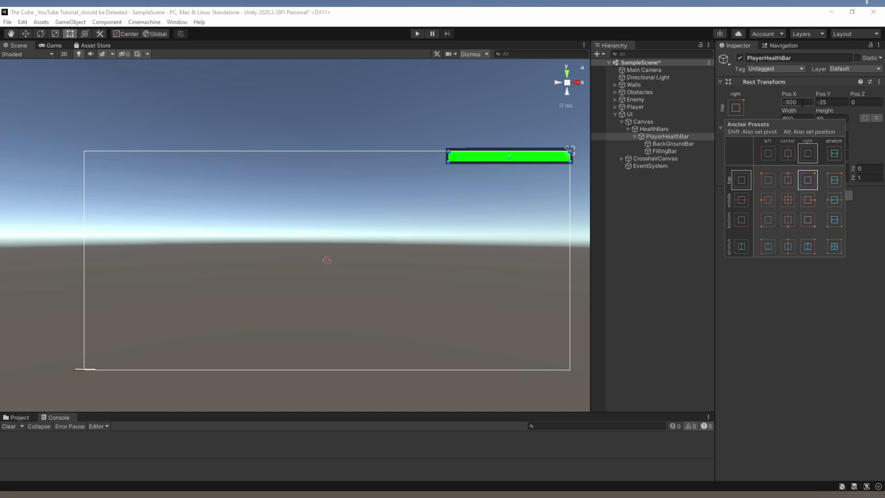
{"action": "left_click", "coordinate": [517, 209]}
{"action": "key", "text": "w"}
{"action": "left_click_drag", "start_coordinate": [509, 156], "coordinate": [503, 164]}
{"action": "left_click", "coordinate": [804, 102]}
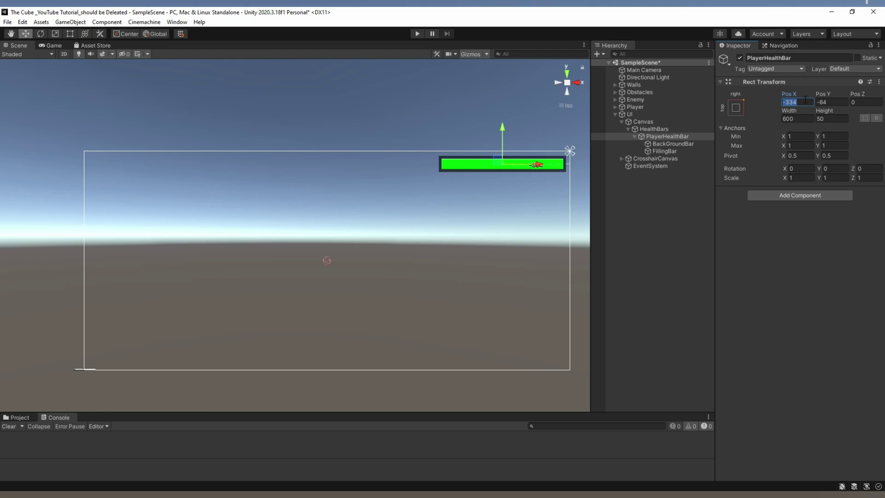
{"action": "type", "text": "-350"}
{"action": "left_click", "coordinate": [830, 102]}
{"action": "type", "text": "-50"}
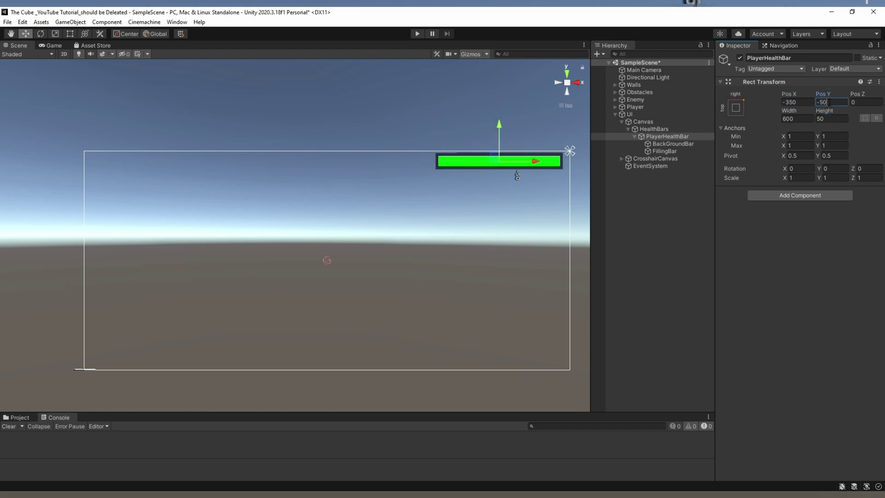
{"action": "key", "text": "BackSpace"}
{"action": "key", "text": "BackSpace"}
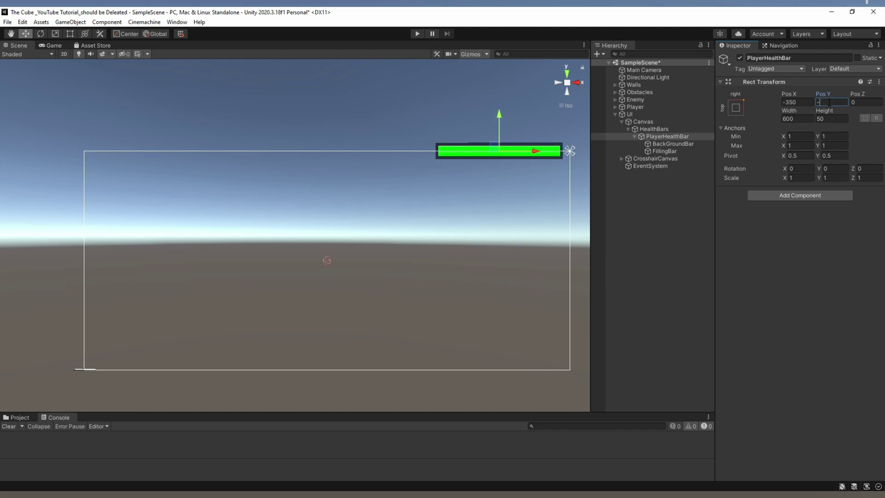
{"action": "type", "text": "60"}
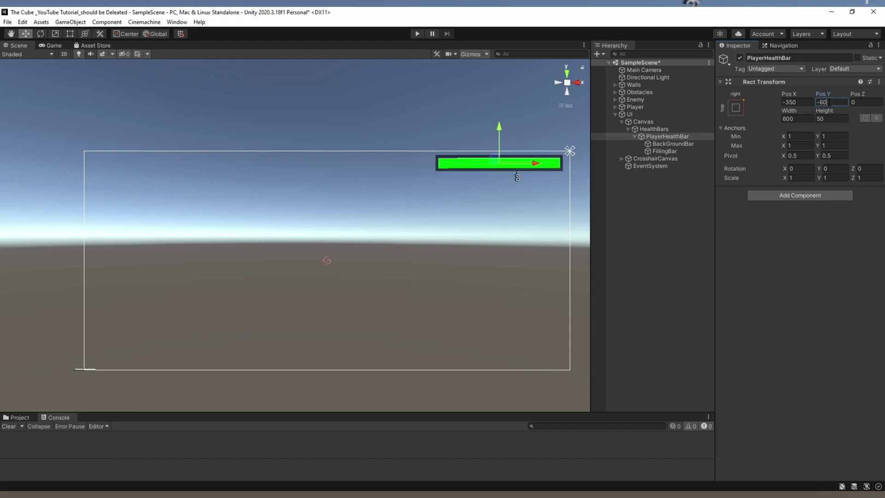
{"action": "left_click", "coordinate": [636, 136]}
Step: Duplicate PlayerHealthBar to make the enemy bar
{"action": "left_click", "coordinate": [664, 137]}
{"action": "key", "text": "ctrl+d"}
{"action": "left_click", "coordinate": [673, 147]}
Step: Name the copy EnemyHealthBar, anchor it top-left at X 350, Y -60
{"action": "type", "text": "EnemyHealthBar"}
{"action": "left_click", "coordinate": [676, 148]}
{"action": "left_click", "coordinate": [735, 107]}
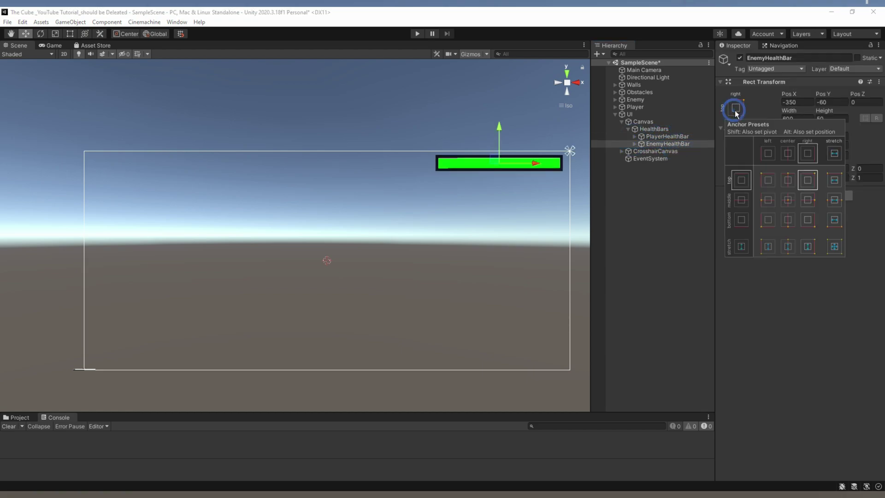
{"action": "left_click", "coordinate": [768, 181], "text": "alt"}
{"action": "left_click", "coordinate": [797, 102]}
{"action": "double_click", "coordinate": [798, 101]}
{"action": "type", "text": "-350"}
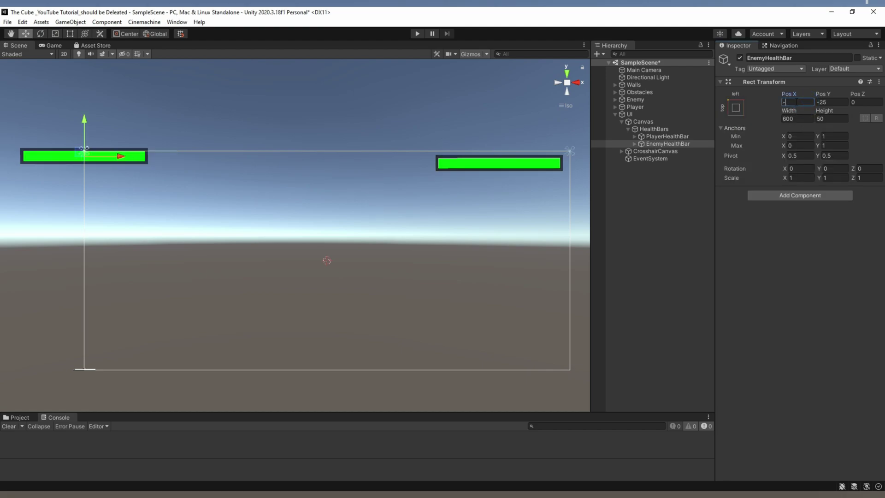
{"action": "key", "text": "Home"}
{"action": "key", "text": "Delete"}
{"action": "left_click", "coordinate": [829, 102]}
{"action": "double_click", "coordinate": [830, 102]}
{"action": "type", "text": "-60"}
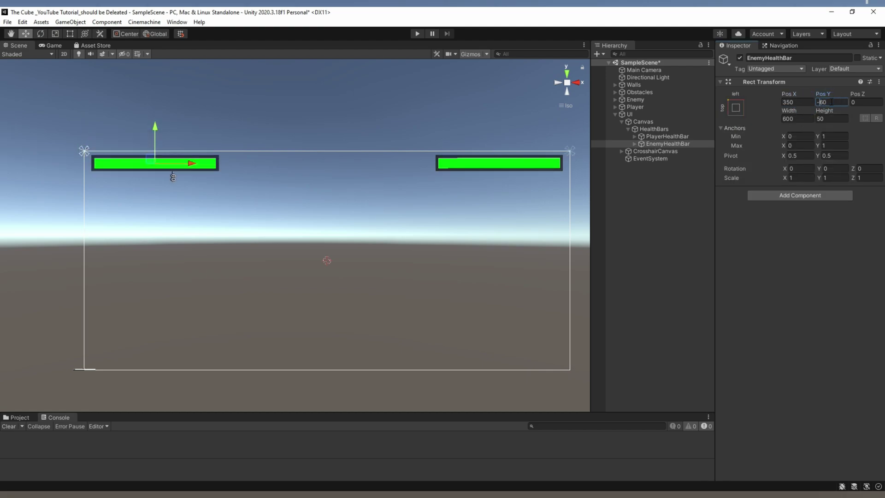
Step: Colour EnemyHealthBar's FillingBar magenta and preview both bars in the Game view
{"action": "left_click", "coordinate": [635, 144]}
{"action": "left_click", "coordinate": [665, 158]}
{"action": "left_click", "coordinate": [825, 236]}
{"action": "left_click_drag", "start_coordinate": [806, 266], "coordinate": [849, 344]}
{"action": "left_click", "coordinate": [876, 226]}
{"action": "left_click", "coordinate": [52, 45]}
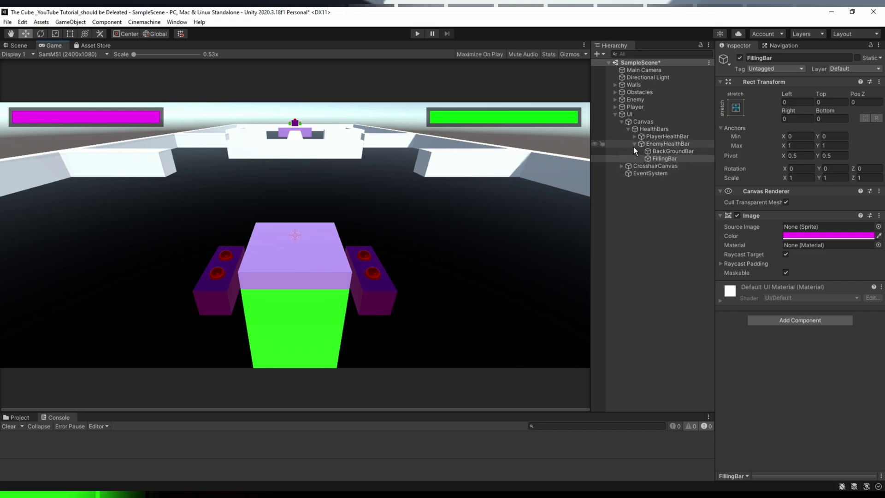
Step: Back in the Scene view, try resizing the magenta fill with the Rect tool
{"action": "left_click", "coordinate": [663, 158]}
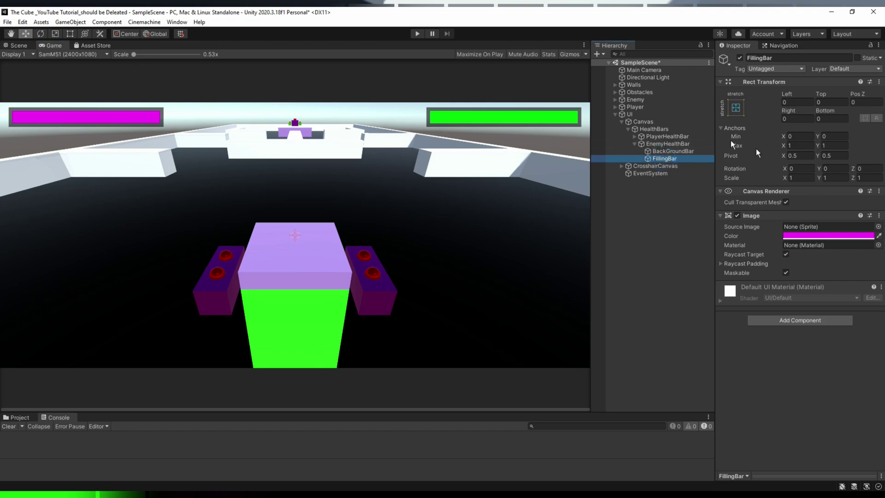
{"action": "left_click", "coordinate": [17, 45]}
{"action": "key", "text": "t"}
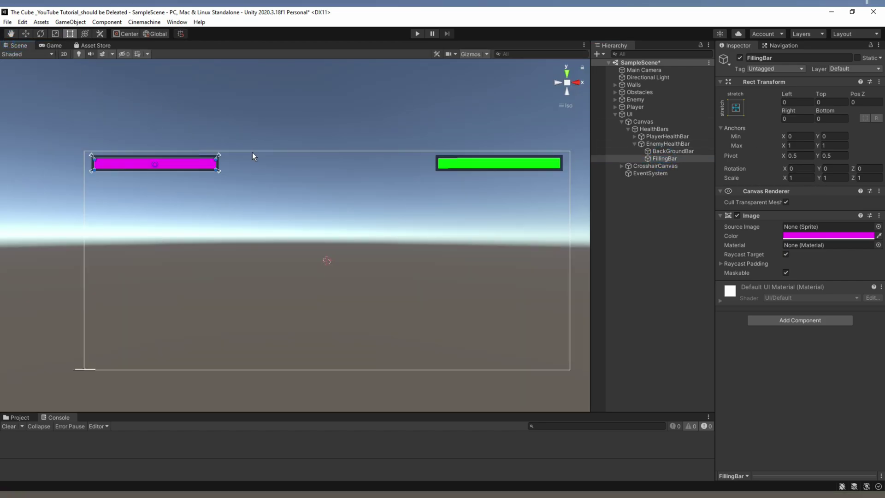
{"action": "mouse_move", "coordinate": [216, 163]}
{"action": "left_mouse_down"}
{"action": "mouse_move", "coordinate": [131, 173]}
{"action": "mouse_move", "coordinate": [215, 166]}
{"action": "left_mouse_up"}
{"action": "left_click_drag", "start_coordinate": [664, 158], "coordinate": [635, 145]}
Step: Add a Slider component to both PlayerHealthBar and EnemyHealthBar
{"action": "left_click", "coordinate": [661, 138]}
{"action": "left_click", "coordinate": [657, 145], "text": "ctrl"}
{"action": "left_click", "coordinate": [777, 196]}
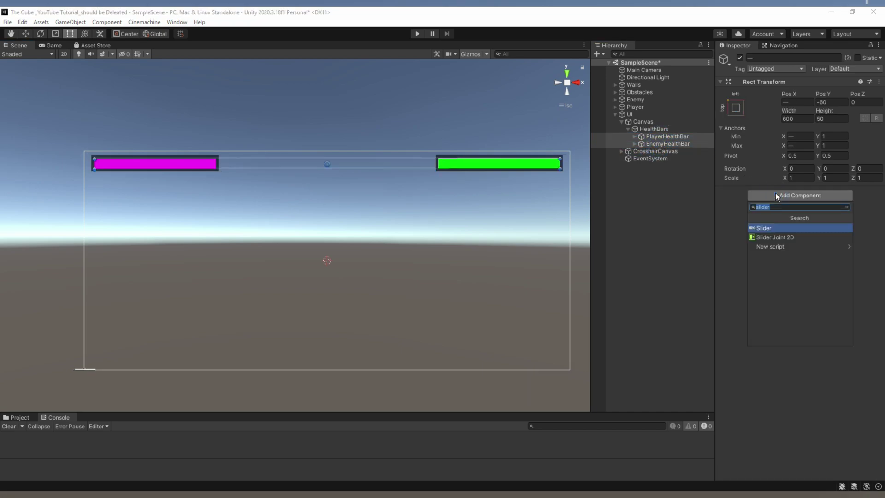
{"action": "key", "text": "Return"}
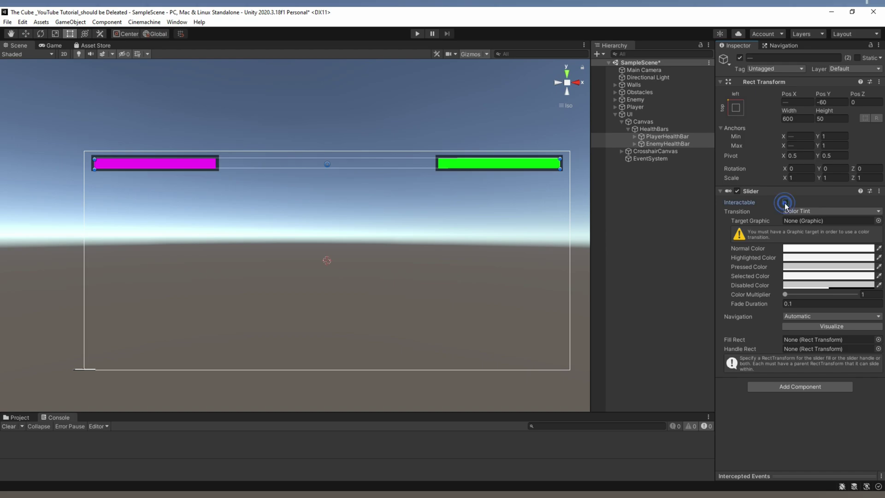
Step: Set the sliders' Transition and Navigation to None and expand both bars to show BackGroundBar and FillingBar
{"action": "left_click", "coordinate": [812, 210]}
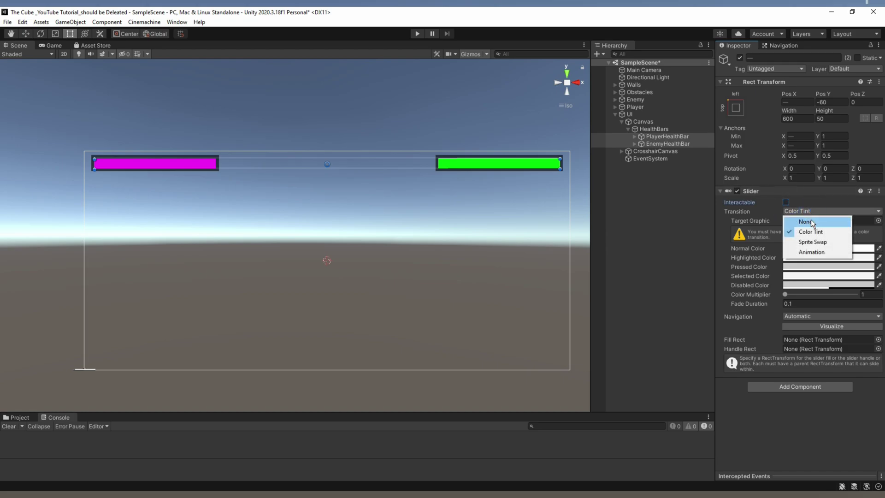
{"action": "left_click", "coordinate": [811, 220]}
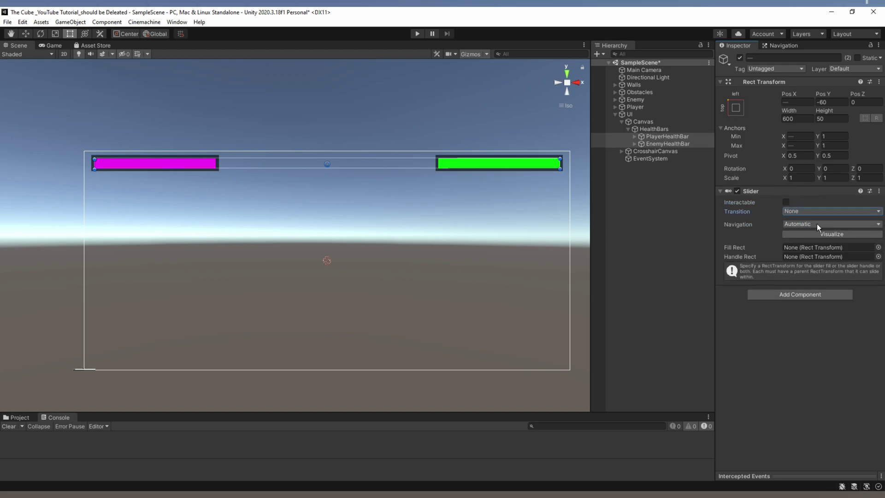
{"action": "left_click", "coordinate": [817, 224]}
{"action": "left_click", "coordinate": [806, 236]}
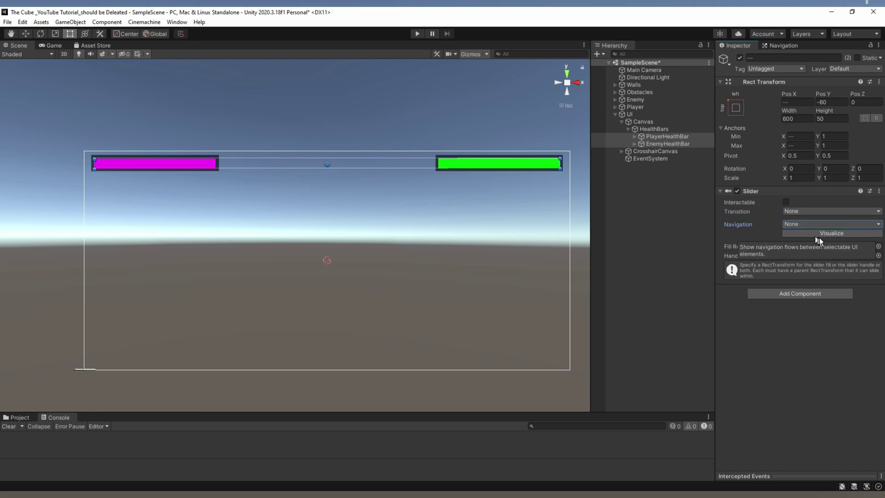
{"action": "left_click", "coordinate": [634, 137]}
{"action": "left_click", "coordinate": [632, 158]}
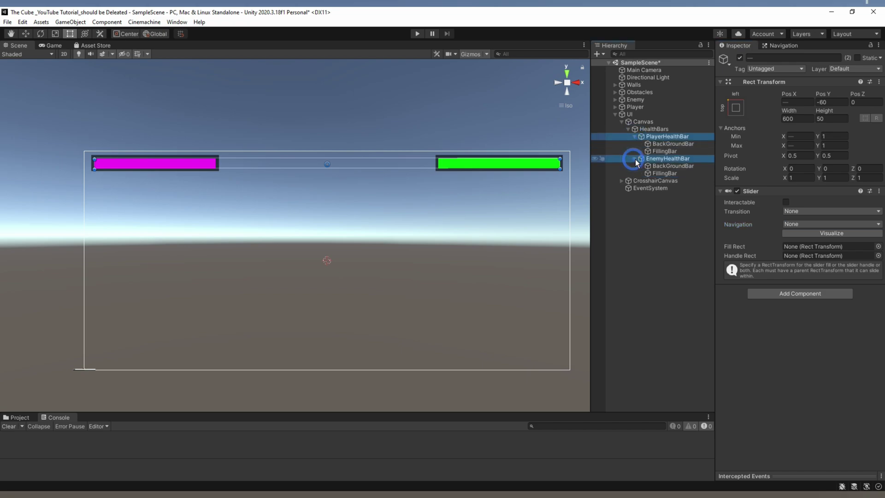
Step: Assign each bar's FillingBar as its Slider's Fill Rect
{"action": "left_click_drag", "start_coordinate": [668, 153], "coordinate": [814, 249]}
{"action": "left_click", "coordinate": [666, 159]}
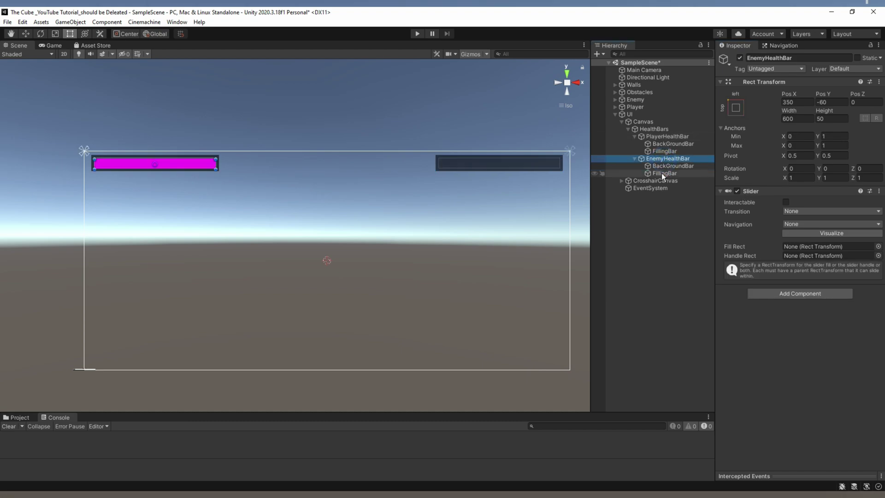
{"action": "left_click_drag", "start_coordinate": [660, 174], "coordinate": [794, 247]}
Step: Set both sliders' Max Value to 100 and Value to 100, then view the Game tab
{"action": "left_click", "coordinate": [658, 137], "text": "ctrl"}
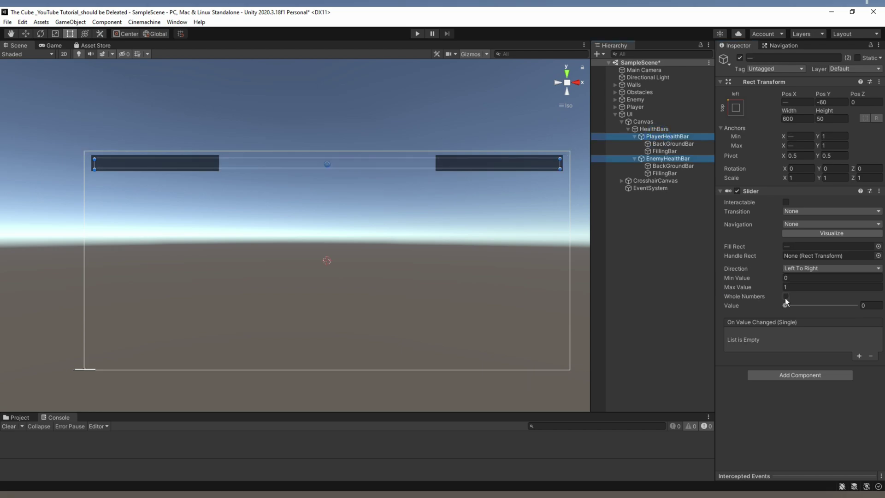
{"action": "left_click", "coordinate": [790, 286]}
{"action": "left_click", "coordinate": [790, 286]}
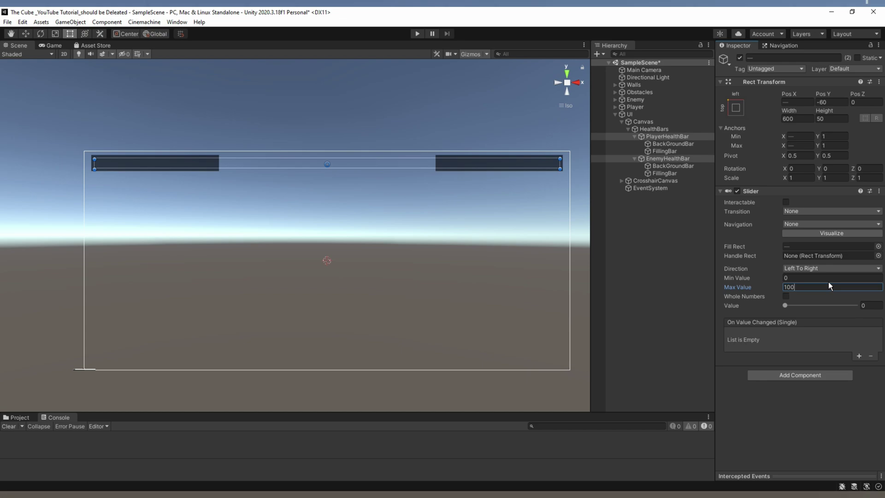
{"action": "type", "text": "100"}
{"action": "mouse_move", "coordinate": [786, 306]}
{"action": "left_mouse_down"}
{"action": "mouse_move", "coordinate": [813, 306]}
{"action": "mouse_move", "coordinate": [805, 324]}
{"action": "mouse_move", "coordinate": [863, 327]}
{"action": "mouse_move", "coordinate": [799, 330]}
{"action": "mouse_move", "coordinate": [867, 318]}
{"action": "left_mouse_up"}
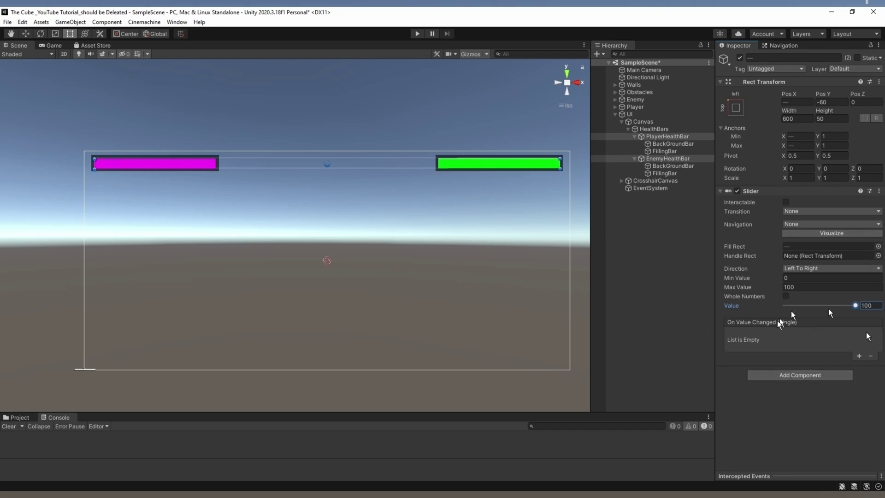
{"action": "left_click", "coordinate": [51, 46]}
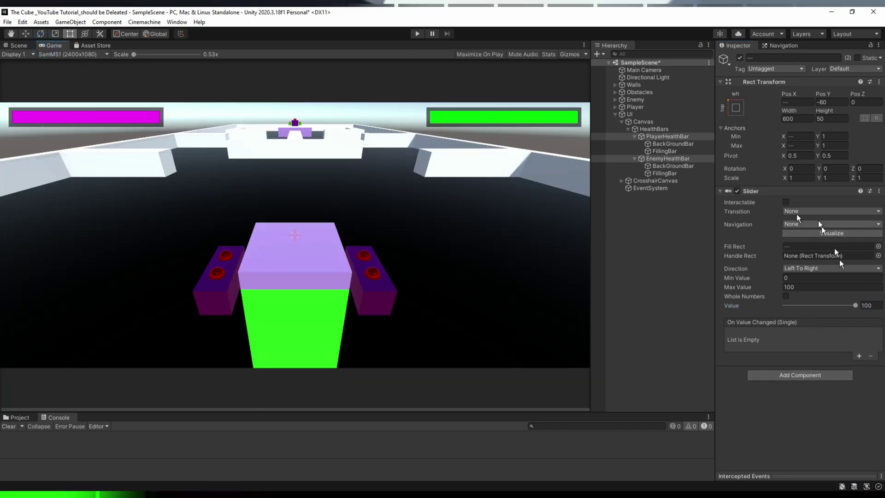
Step: Set PlayerHealthBar's Direction to Right To Left and test both bars by lowering and restoring Value
{"action": "left_click", "coordinate": [657, 136]}
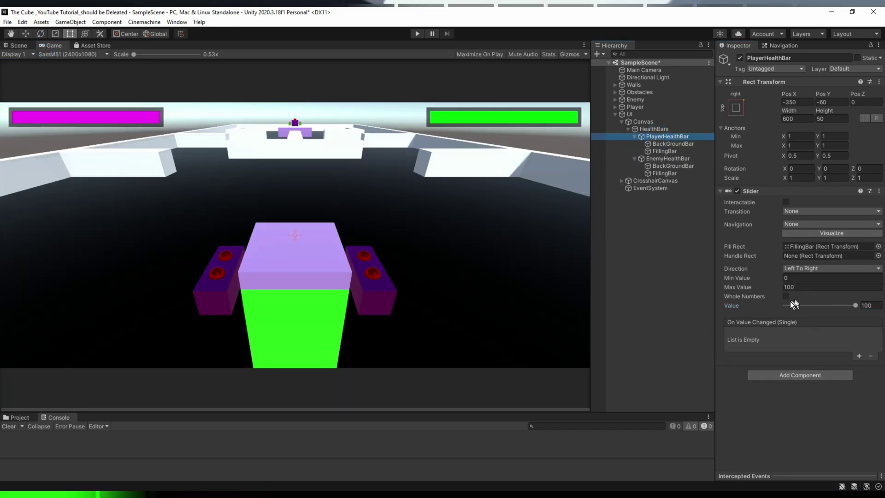
{"action": "mouse_move", "coordinate": [853, 306]}
{"action": "left_mouse_down"}
{"action": "mouse_move", "coordinate": [783, 307]}
{"action": "mouse_move", "coordinate": [856, 307]}
{"action": "left_mouse_up"}
{"action": "left_click", "coordinate": [667, 137]}
{"action": "left_click", "coordinate": [818, 269]}
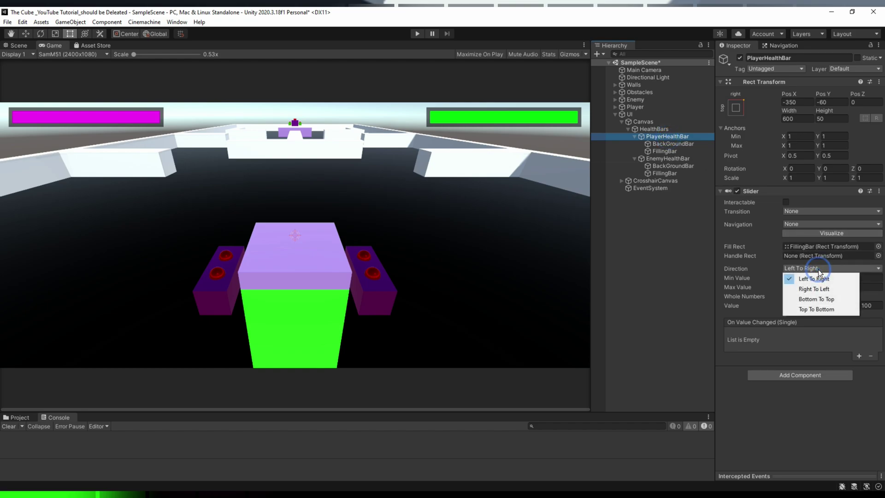
{"action": "left_click", "coordinate": [814, 289]}
{"action": "left_click", "coordinate": [668, 159], "text": "ctrl"}
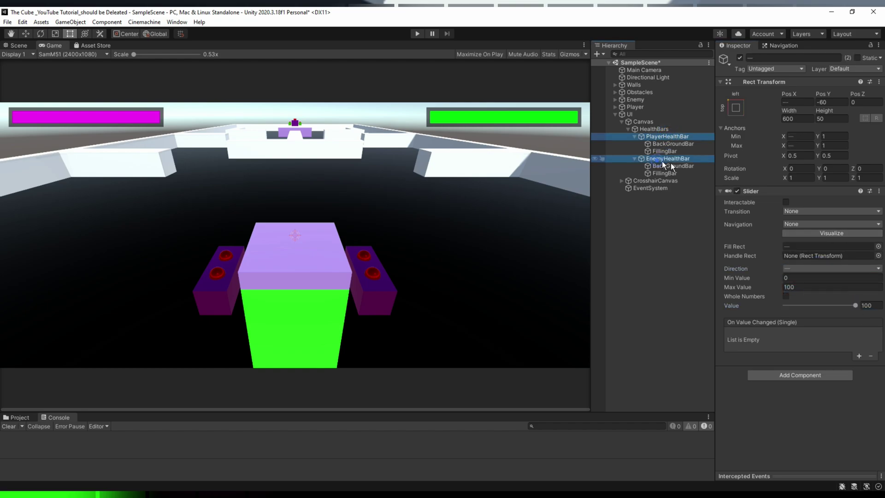
{"action": "mouse_move", "coordinate": [853, 305]}
{"action": "left_mouse_down"}
{"action": "mouse_move", "coordinate": [742, 306]}
{"action": "mouse_move", "coordinate": [783, 306]}
{"action": "left_mouse_up"}
{"action": "left_click", "coordinate": [635, 137]}
Step: Collapse the HealthBars and UI groups, select Player, and open its Health script in the code editor
{"action": "left_click", "coordinate": [628, 129]}
{"action": "left_click", "coordinate": [615, 114]}
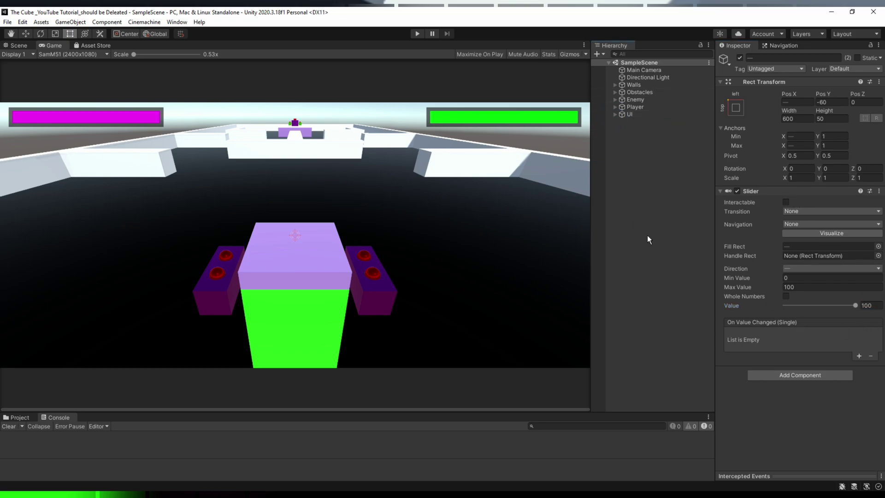
{"action": "left_click", "coordinate": [631, 109]}
{"action": "scroll", "coordinate": [802, 421], "scroll_direction": "down", "scroll_amount": 2}
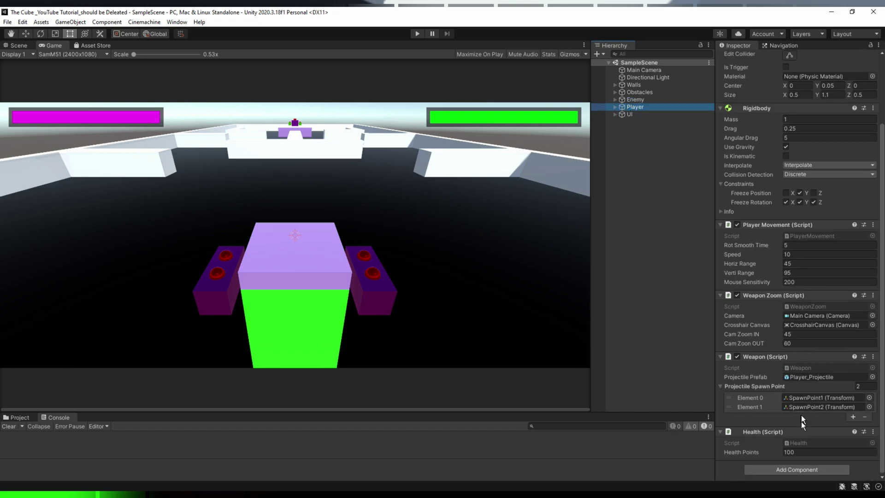
{"action": "double_click", "coordinate": [814, 442]}
{"action": "left_click", "coordinate": [592, 410]}
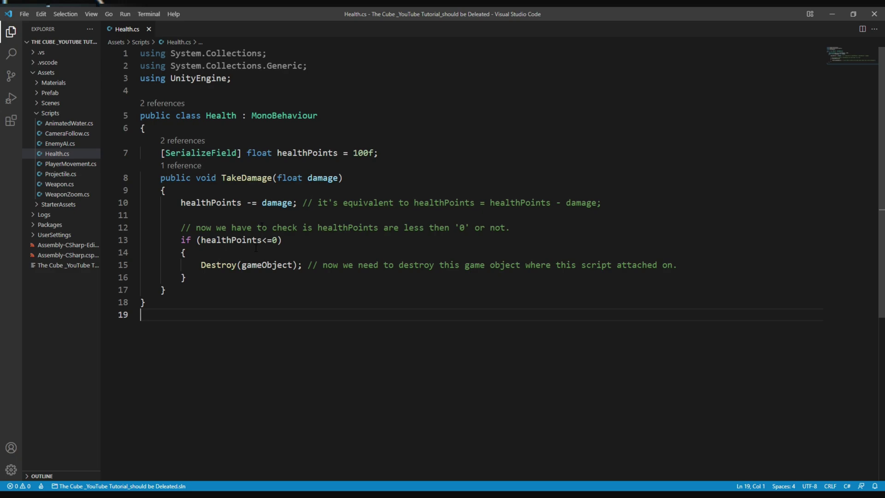
Step: Add 'using UnityEngine.UI;' and a '[SerializeField] private Slider slider;' field below healthPoints
{"action": "left_click", "coordinate": [255, 75]}
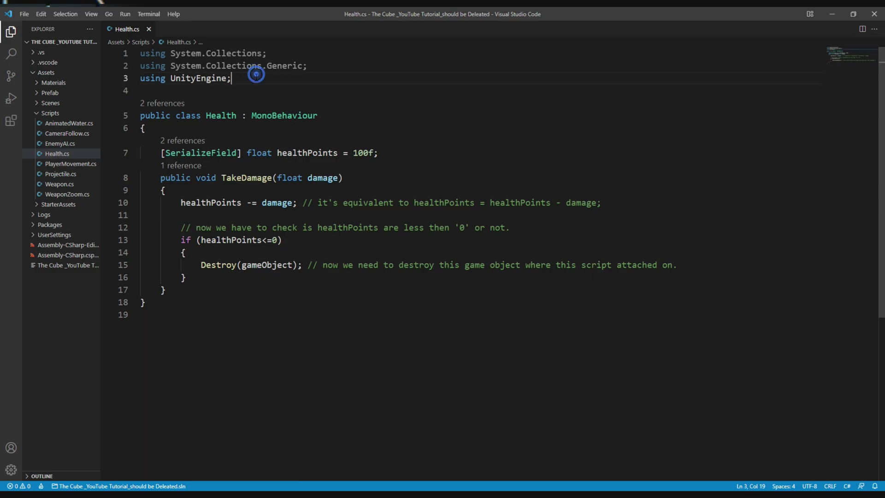
{"action": "key", "text": "Return"}
{"action": "type", "text": "using"}
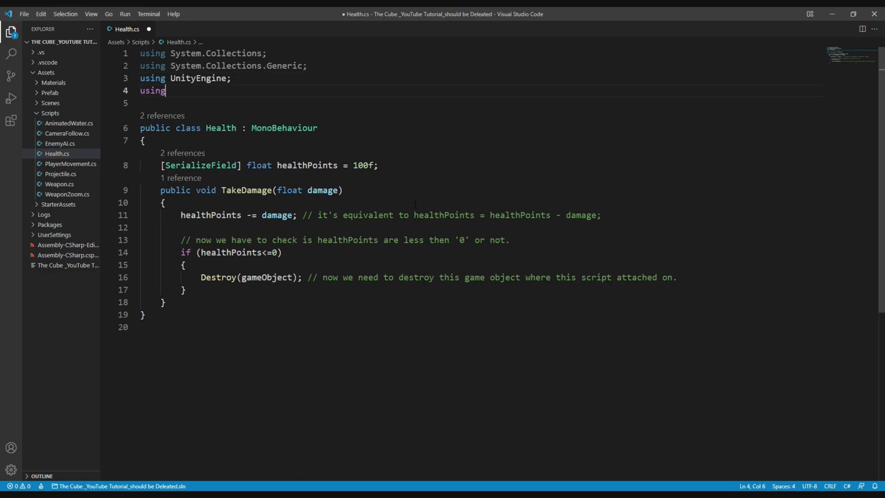
{"action": "type", "text": " UnityEngine.UI;"}
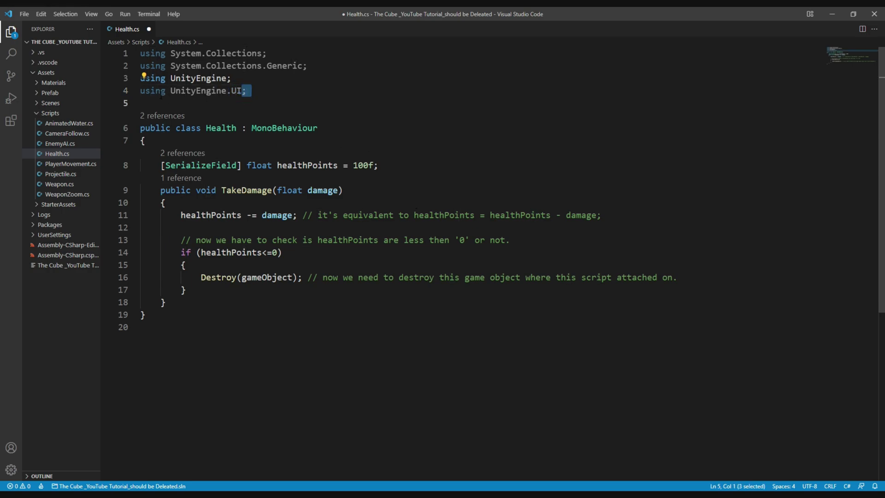
{"action": "left_click_drag", "start_coordinate": [171, 91], "coordinate": [249, 91]}
{"action": "left_click", "coordinate": [393, 167]}
{"action": "key", "text": "Return"}
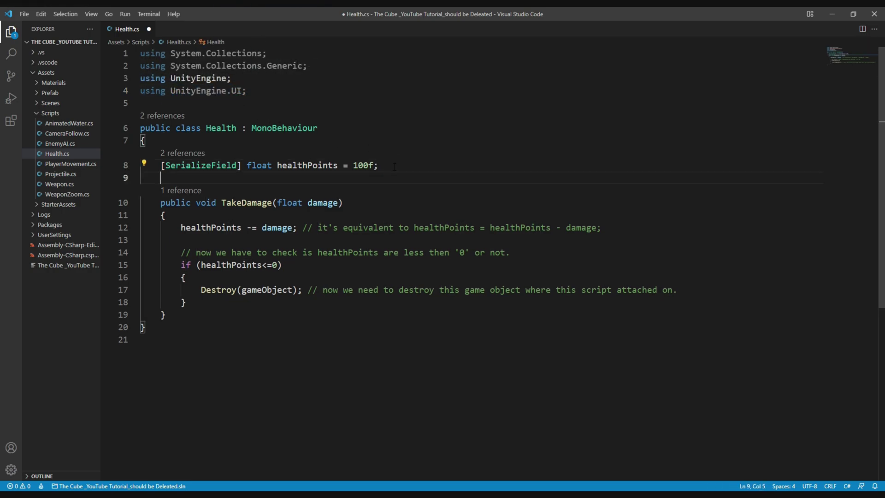
{"action": "type", "text": "[SerializeField] pri"}
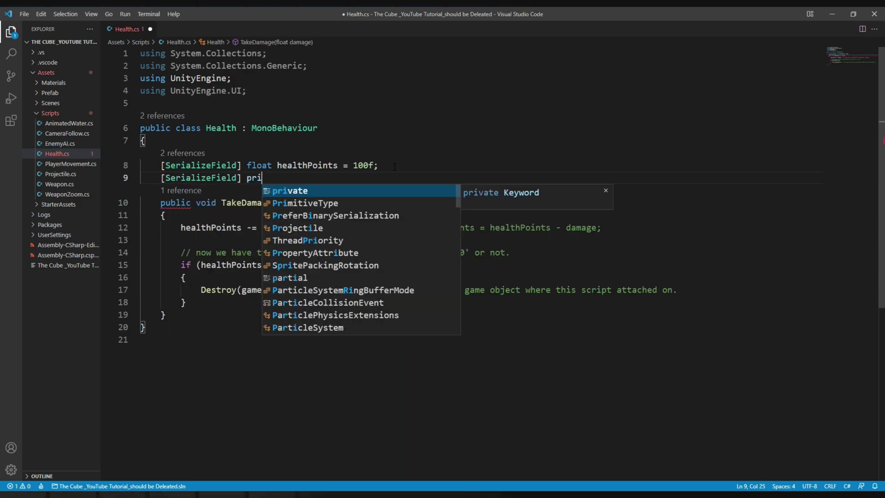
{"action": "type", "text": "vate Slider slider;"}
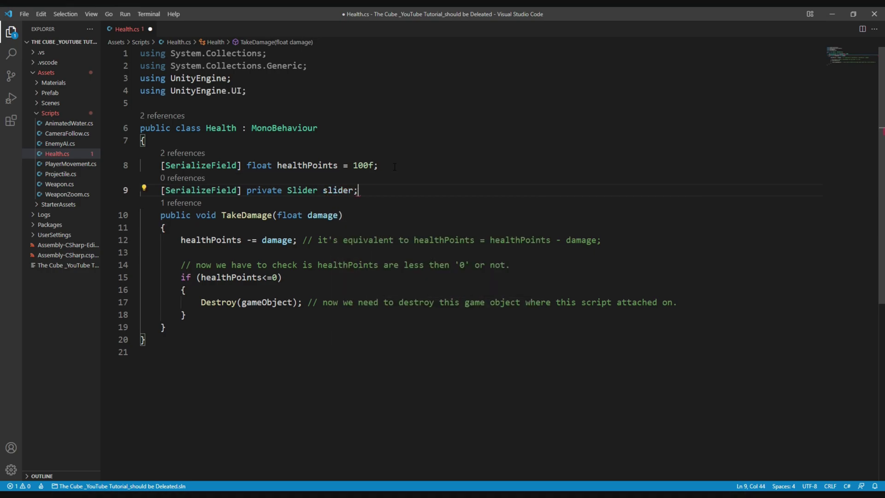
Step: Add an Update() method setting slider.value = healthPoints, format and save Health.cs, and return to Unity
{"action": "key", "text": "Return"}
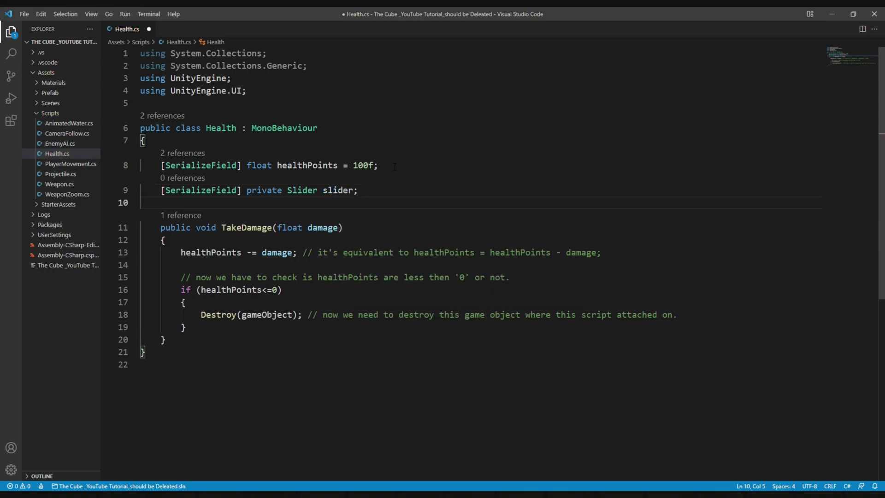
{"action": "type", "text": "update"}
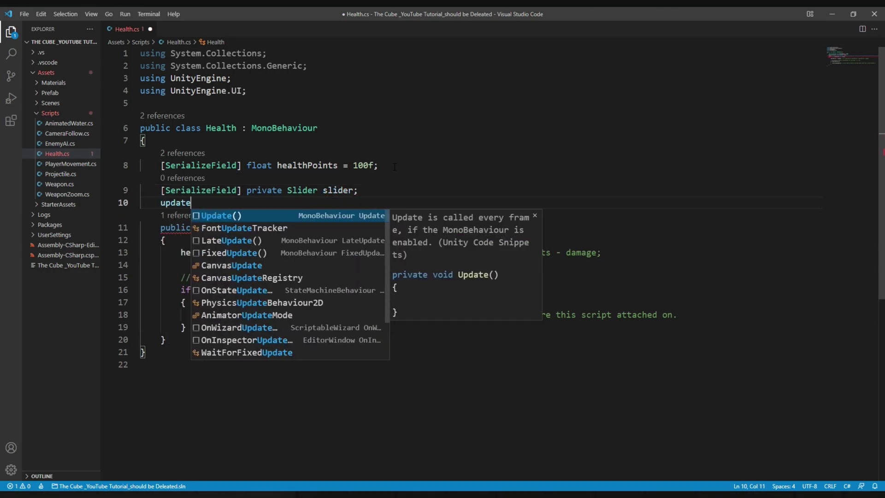
{"action": "key", "text": "Return"}
{"action": "type", "text": "slider.value =????;"}
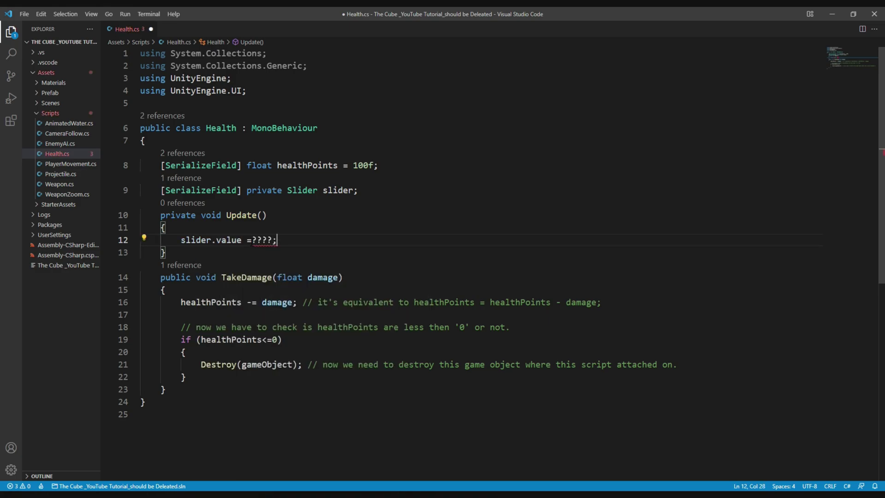
{"action": "key", "text": "shift+Left"}
{"action": "key", "text": "shift+Left"}
{"action": "key", "text": "shift+Left"}
{"action": "key", "text": "shift+Left"}
{"action": "key", "text": "shift+Left"}
{"action": "key", "text": "shift+Left"}
{"action": "left_click_drag", "start_coordinate": [272, 240], "coordinate": [247, 240]}
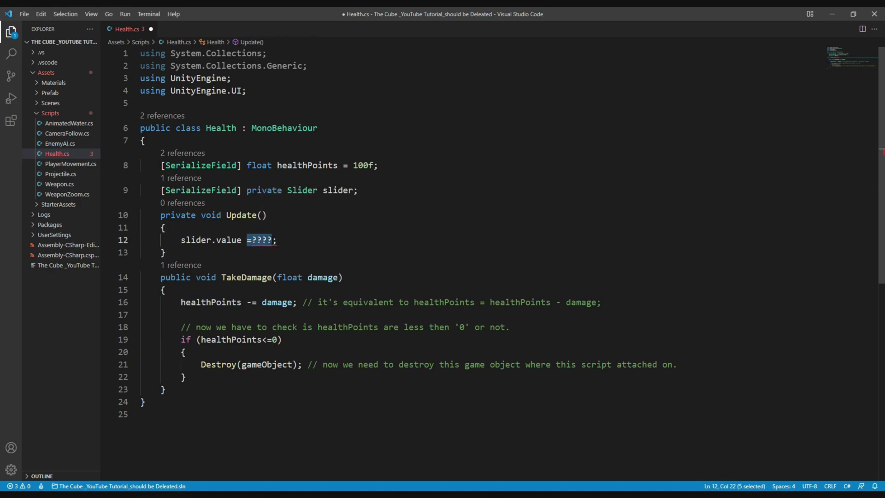
{"action": "type", "text": "=healthPoints"}
{"action": "key", "text": "shift+alt+f"}
{"action": "key", "text": "ctrl+s"}
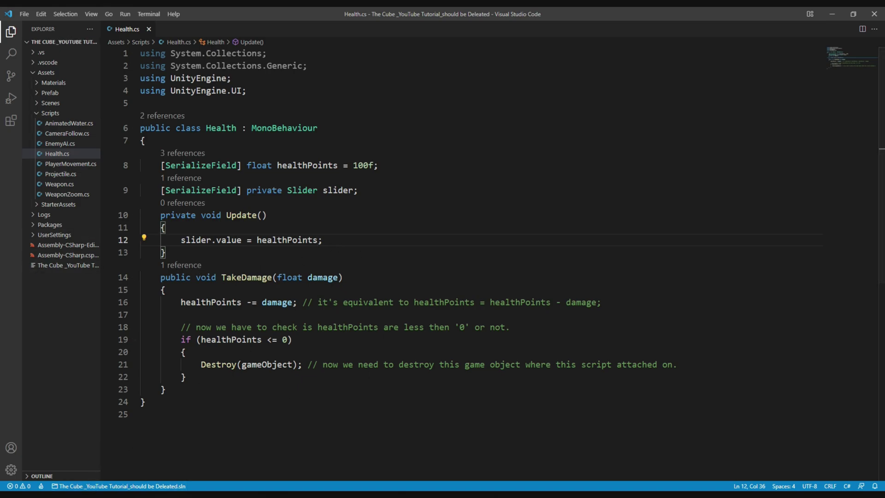
{"action": "key", "text": "alt+Tab"}
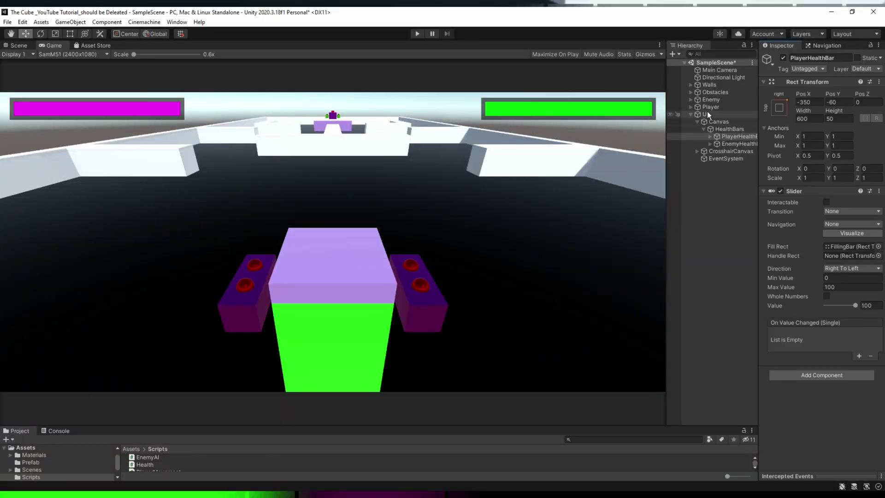
Step: Link EnemyHealthBar to the Enemy's Health slider and PlayerHealthBar to the Player's
{"action": "left_click", "coordinate": [717, 100]}
{"action": "left_click_drag", "start_coordinate": [727, 144], "coordinate": [856, 449]}
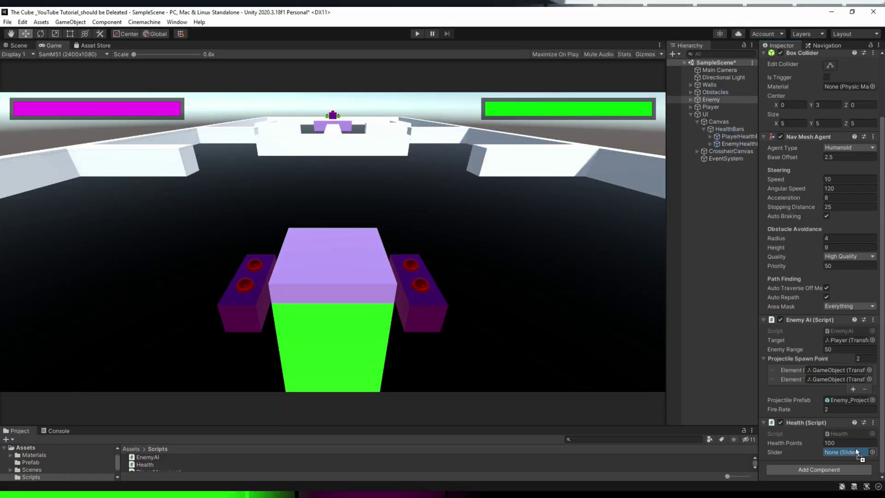
{"action": "left_click", "coordinate": [711, 107]}
{"action": "mouse_move", "coordinate": [737, 137]}
{"action": "left_mouse_down"}
{"action": "mouse_move", "coordinate": [834, 459]}
{"action": "mouse_move", "coordinate": [849, 462]}
{"action": "left_mouse_up"}
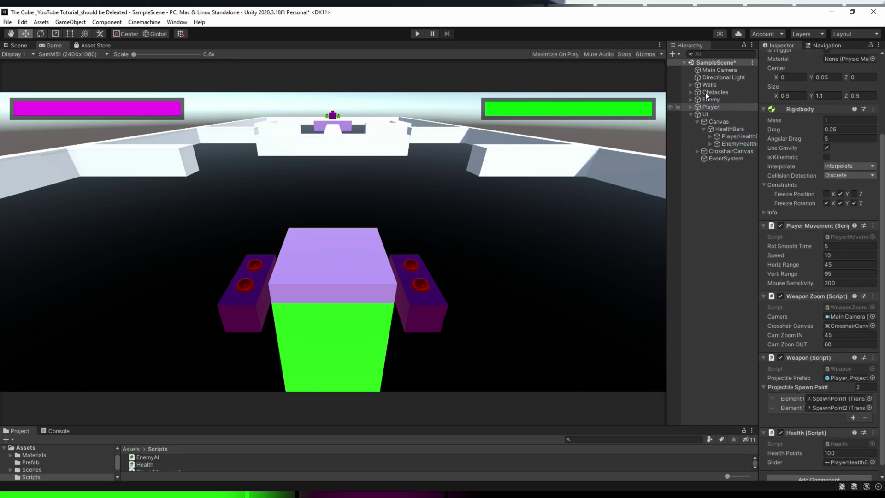
Step: Play-test by moving and shooting the enemy until its health bar drops, then stop Play mode
{"action": "left_click", "coordinate": [417, 34]}
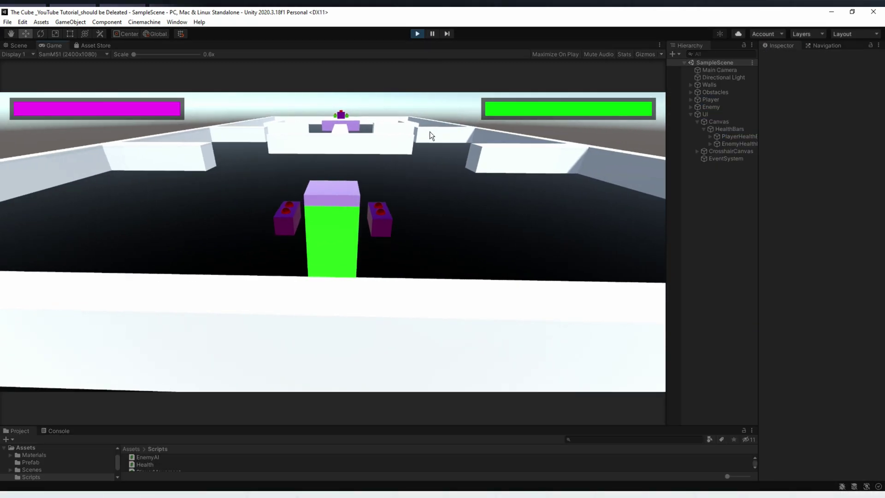
{"action": "left_click", "coordinate": [427, 133]}
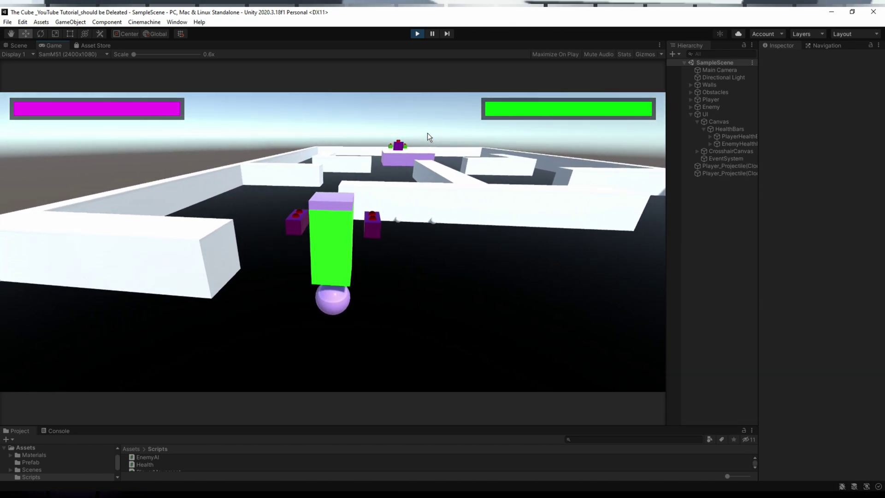
{"action": "key", "text": "w"}
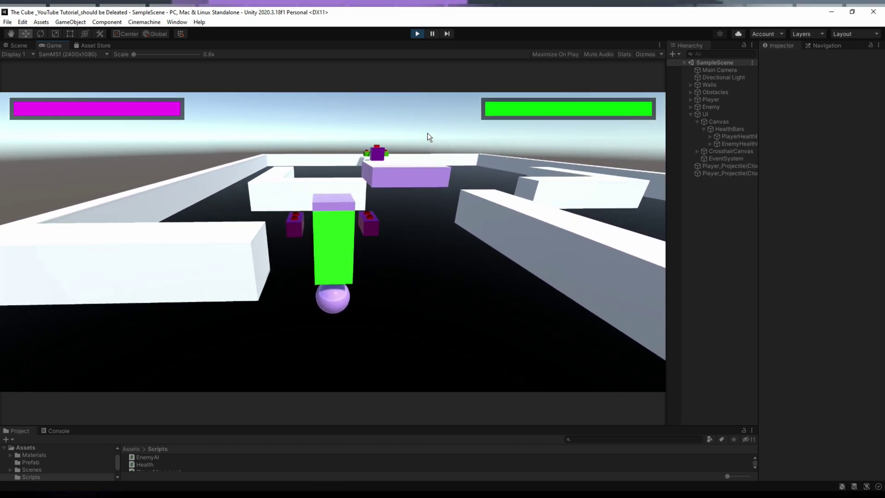
{"action": "right_click", "coordinate": [434, 133]}
{"action": "left_click", "coordinate": [429, 170]}
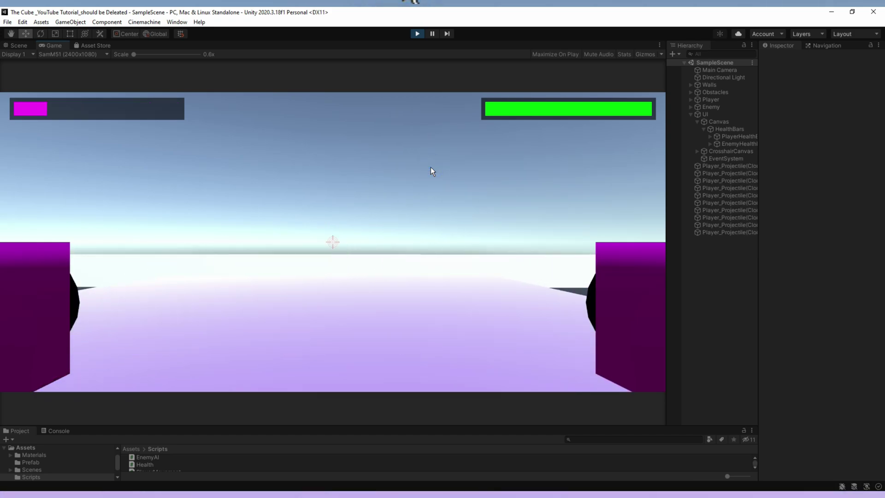
{"action": "right_click", "coordinate": [431, 167]}
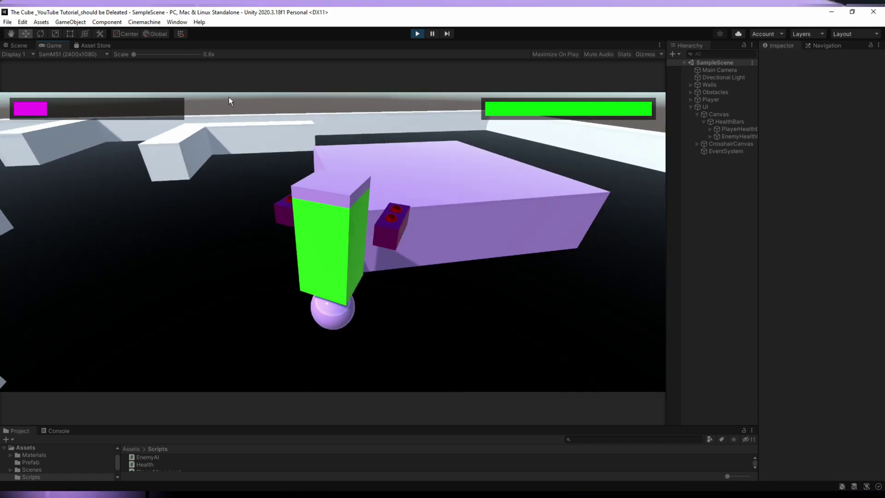
{"action": "left_click", "coordinate": [418, 34]}
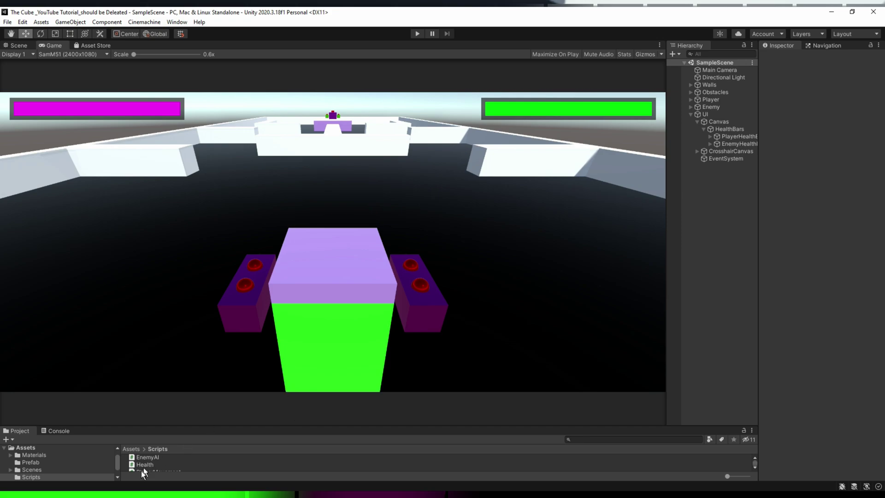
Step: Change Destroy(gameObject) on line 21 of Health.cs to Destroy(gameObject,5f)
{"action": "key", "text": "alt+Tab"}
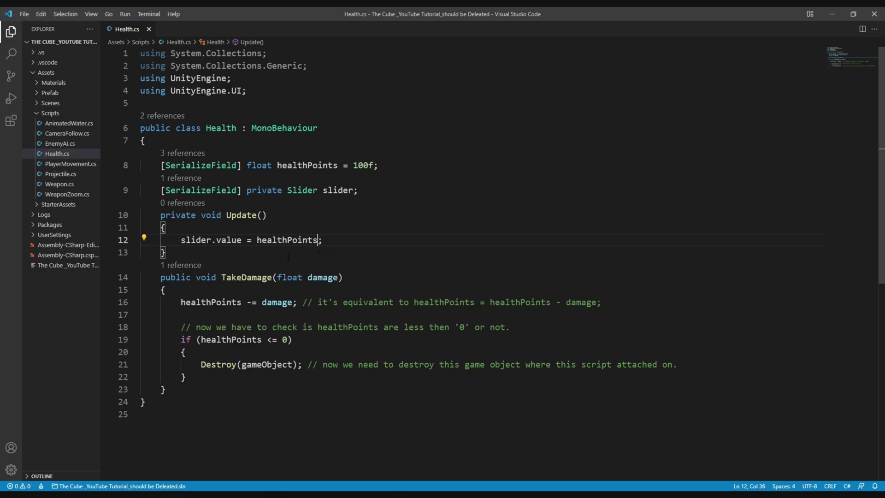
{"action": "left_click_drag", "start_coordinate": [177, 339], "coordinate": [293, 339]}
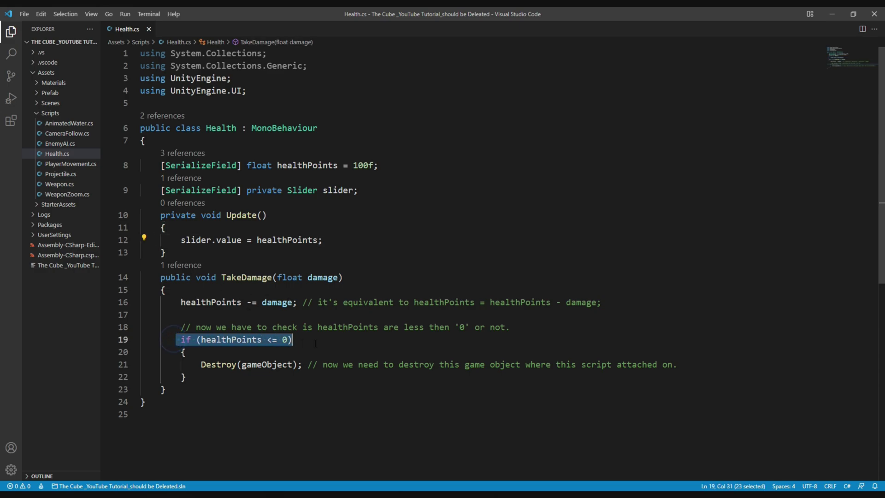
{"action": "left_click", "coordinate": [226, 341]}
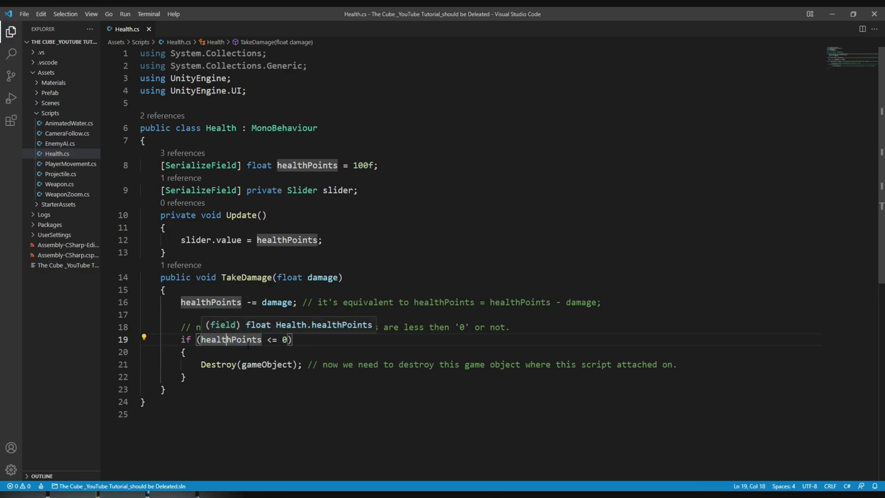
{"action": "left_click_drag", "start_coordinate": [193, 365], "coordinate": [304, 369]}
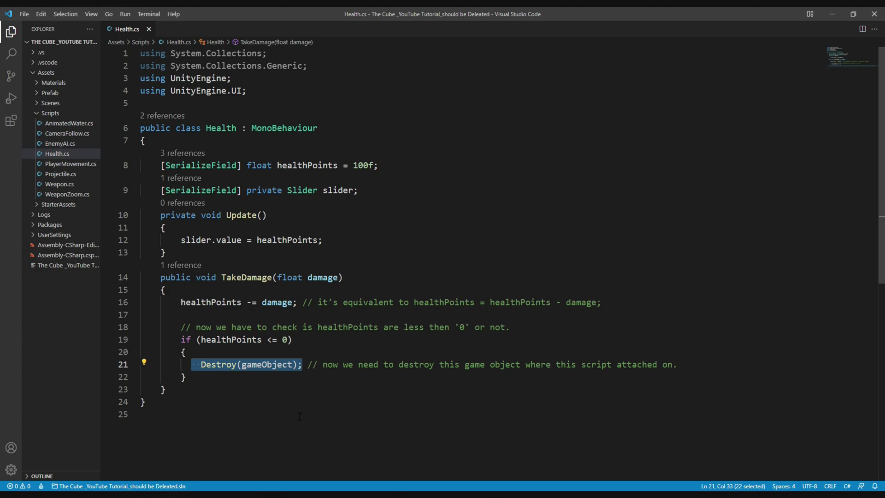
{"action": "left_click", "coordinate": [297, 365]}
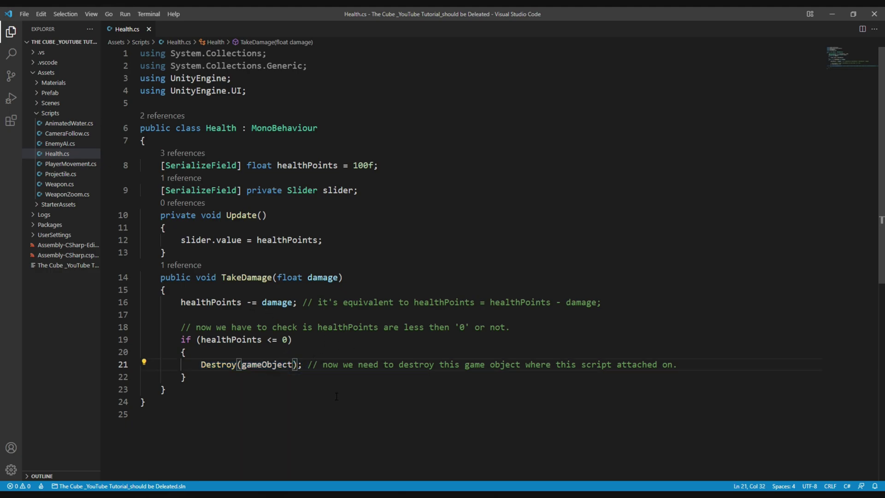
{"action": "key", "text": "Left"}
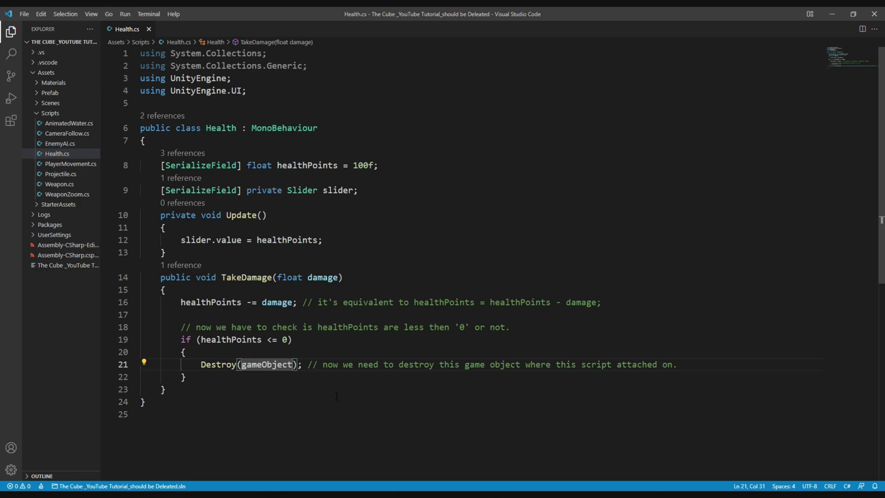
{"action": "type", "text": ",5f"}
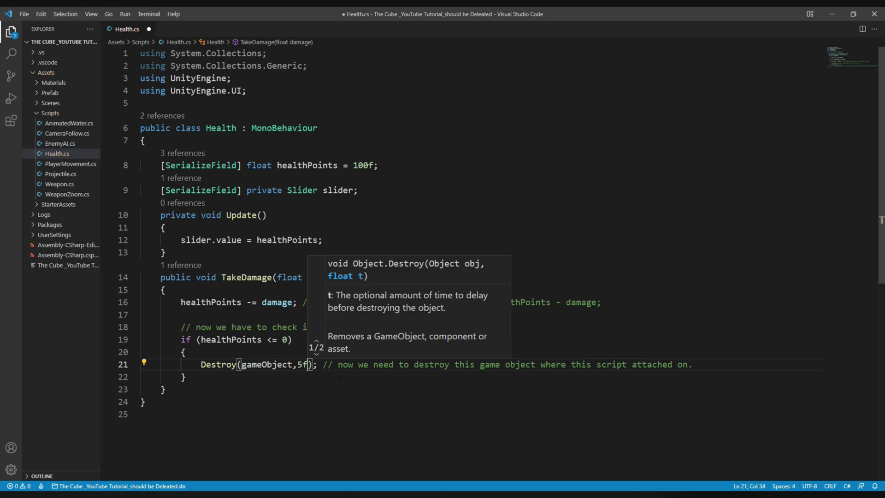
Step: Add "After 5 Seconds" to the line 21 comment, save Health.cs, and return to Unity
{"action": "left_click_drag", "start_coordinate": [339, 369], "coordinate": [518, 368]}
{"action": "left_click", "coordinate": [538, 370]}
{"action": "type", "text": "\"After 5 Seconds"}
{"action": "key", "text": "ctrl+s"}
{"action": "key", "text": "alt+Tab"}
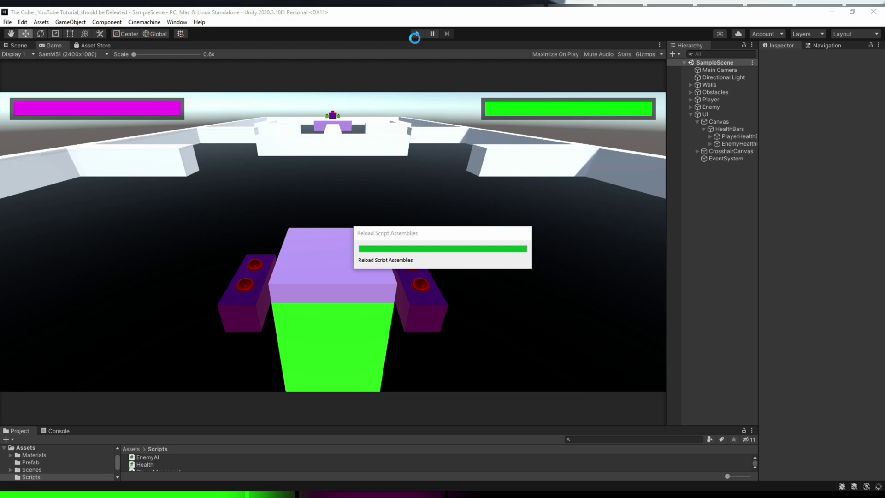
Step: Play-test, shooting the enemy until its bar empties and it is removed, then stop and switch to Health.cs
{"action": "left_click", "coordinate": [417, 34]}
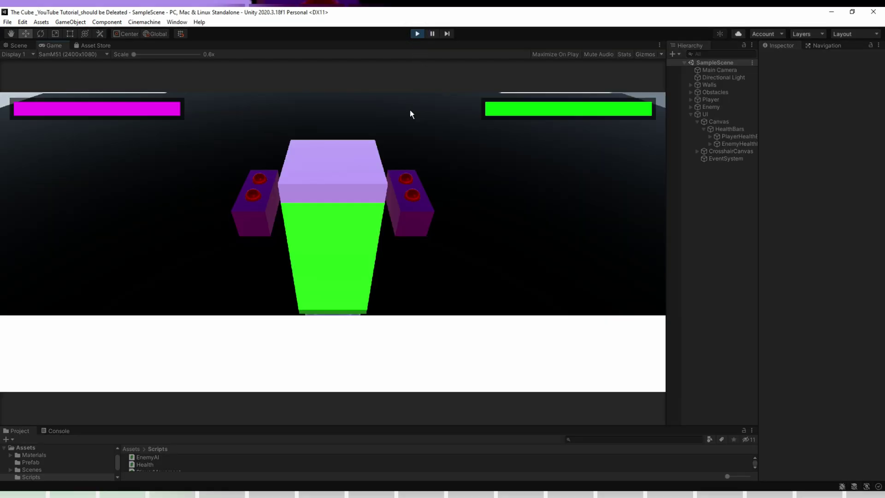
{"action": "key", "text": "w"}
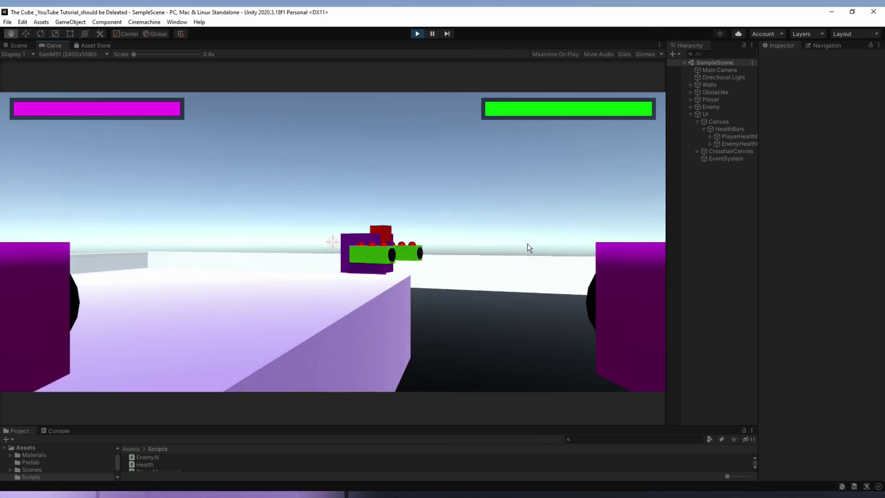
{"action": "left_click", "coordinate": [515, 248]}
{"action": "left_click", "coordinate": [518, 249]}
{"action": "left_click", "coordinate": [444, 252]}
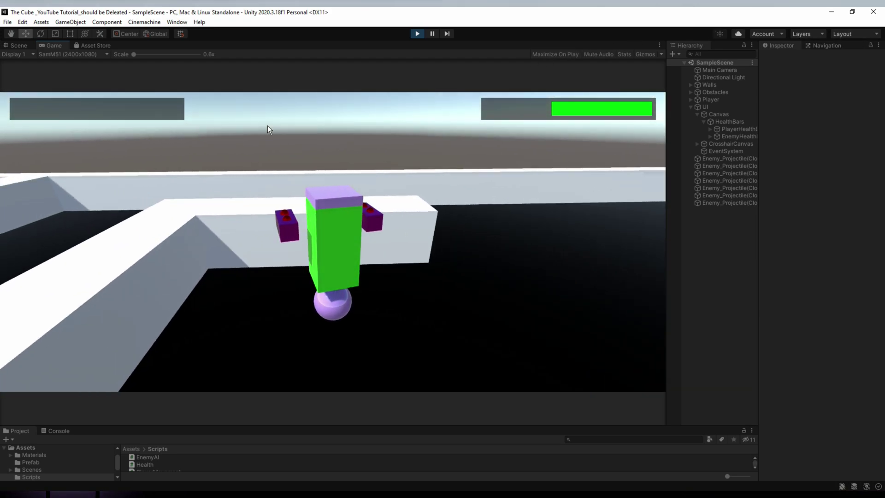
{"action": "left_click", "coordinate": [418, 34]}
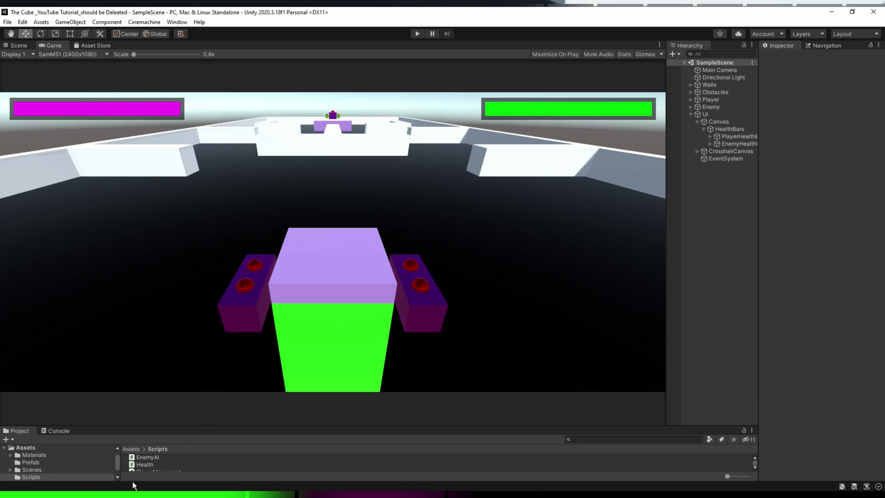
{"action": "key", "text": "alt+Tab"}
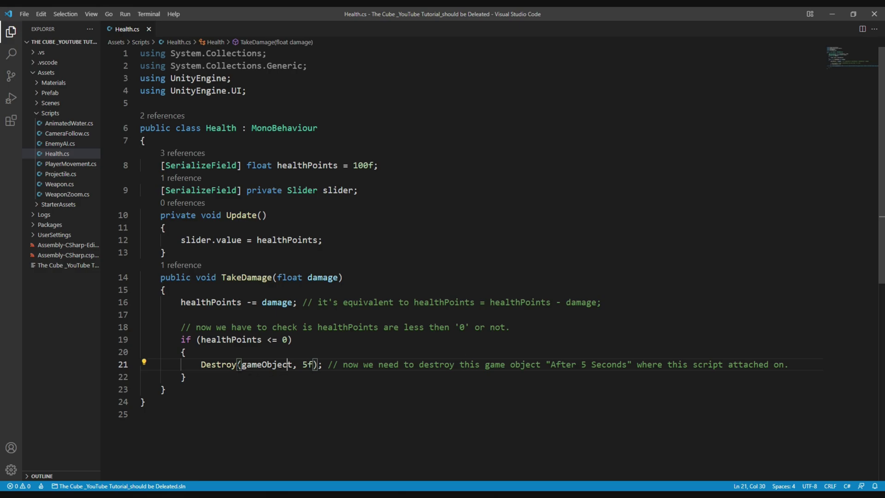
Step: Review the Destroy(gameObject, 5f) call, then open EnemyAI.cs from the Scripts folder
{"action": "left_click_drag", "start_coordinate": [202, 364], "coordinate": [297, 364]}
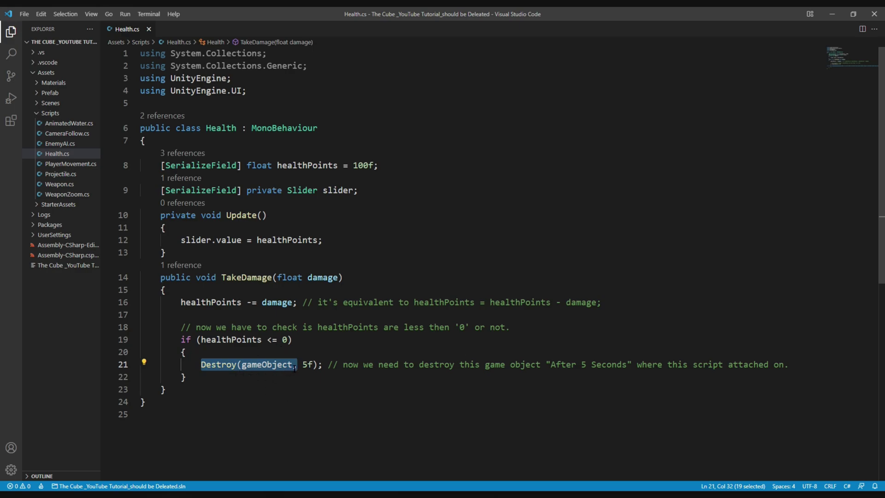
{"action": "left_click_drag", "start_coordinate": [303, 365], "coordinate": [314, 365]}
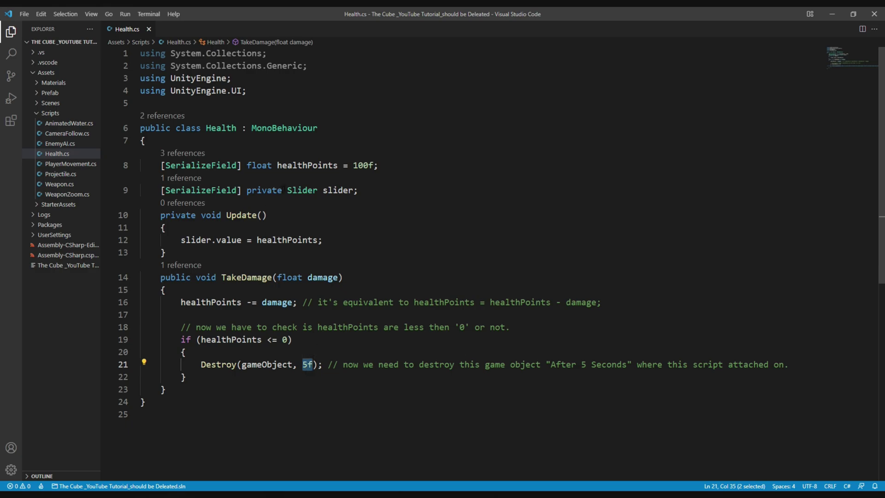
{"action": "left_click", "coordinate": [60, 143]}
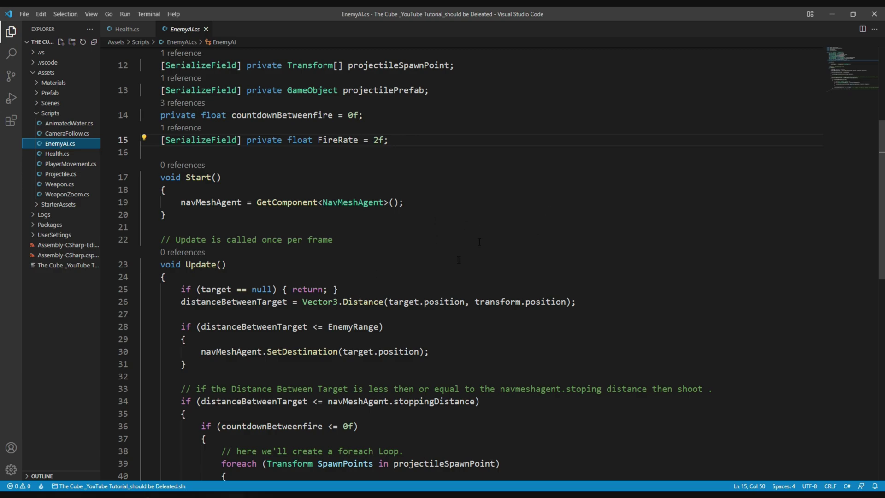
Step: Add a new line 'public bool isEnemyDied=;' below the FireRate field in EnemyAI.cs
{"action": "left_click_drag", "start_coordinate": [176, 303], "coordinate": [582, 305]}
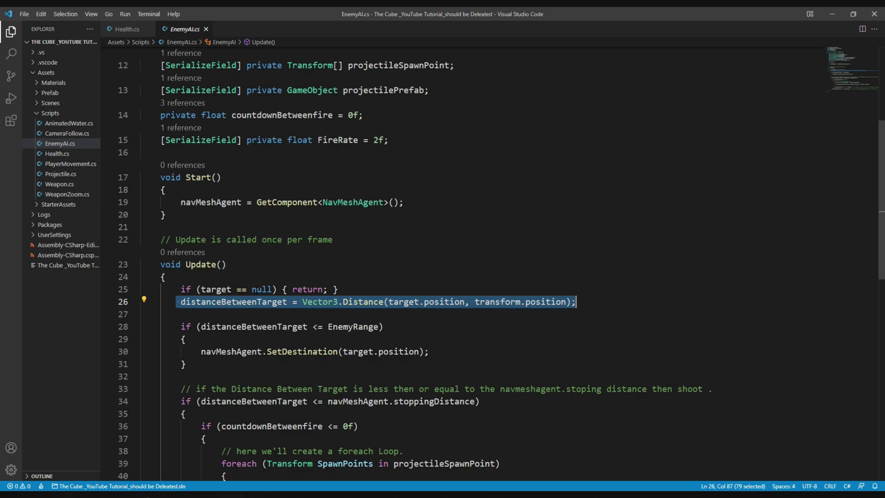
{"action": "left_click", "coordinate": [392, 140]}
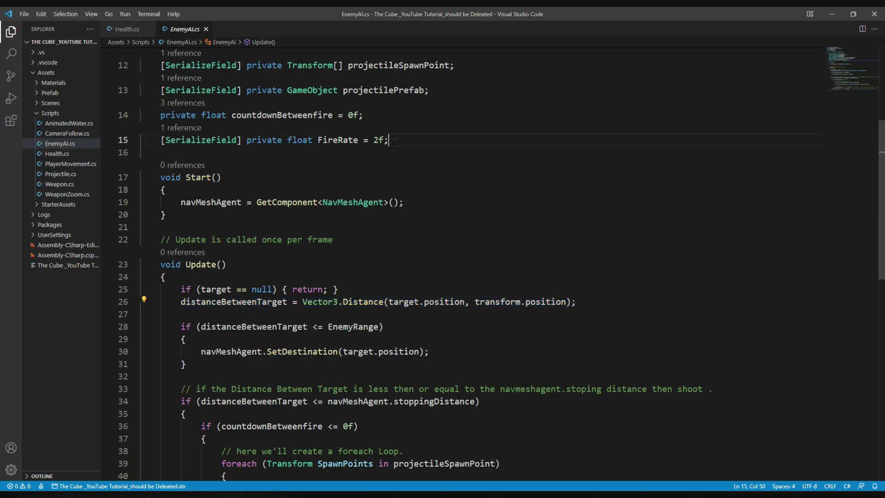
{"action": "key", "text": "Return"}
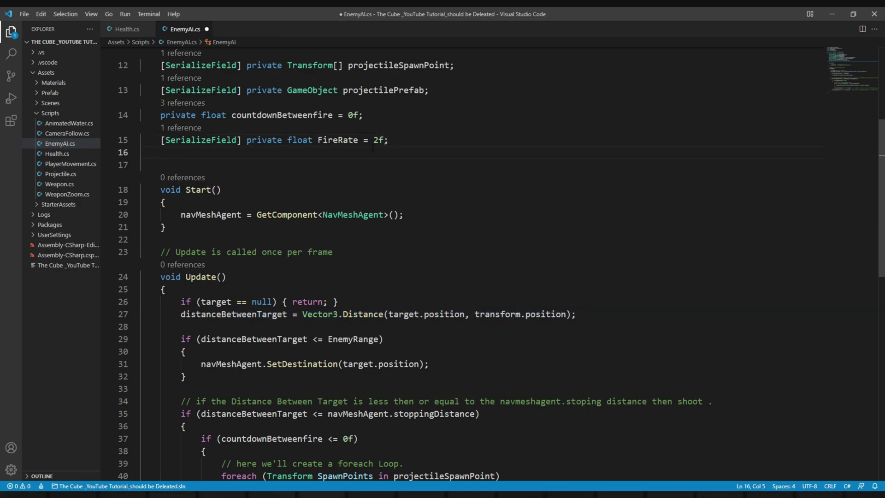
{"action": "type", "text": "publi"}
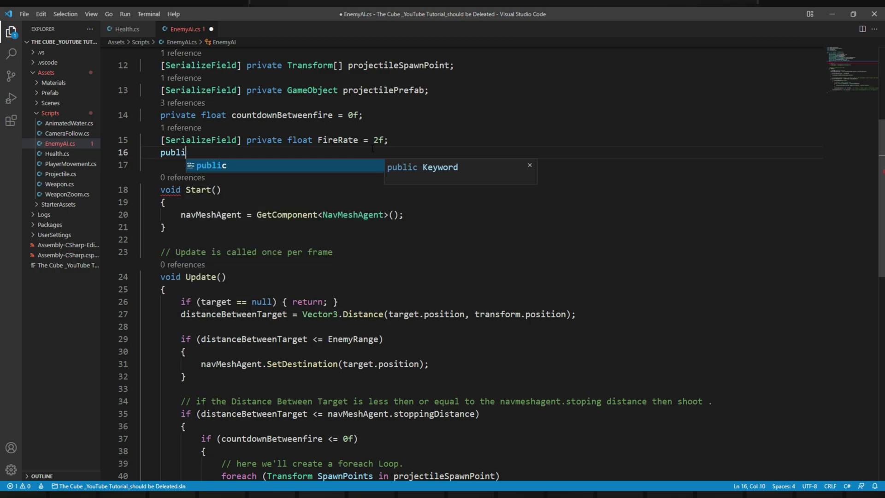
{"action": "type", "text": "c bool"}
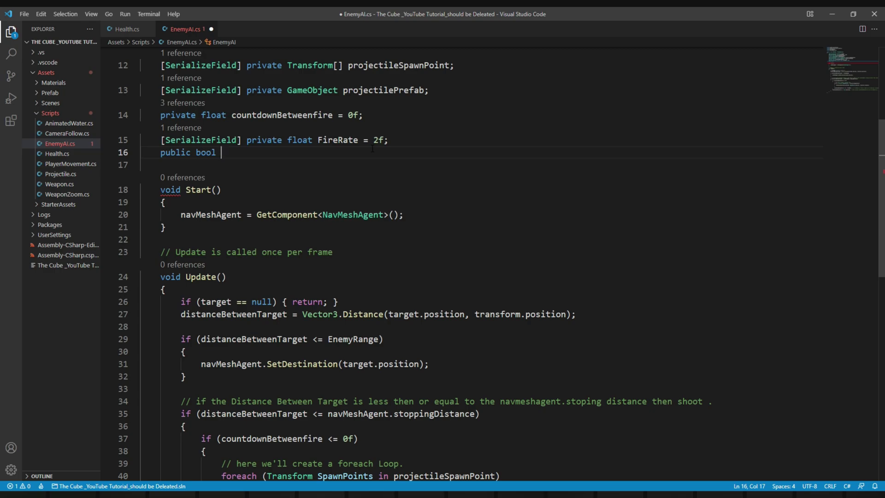
{"action": "type", "text": "isEne"}
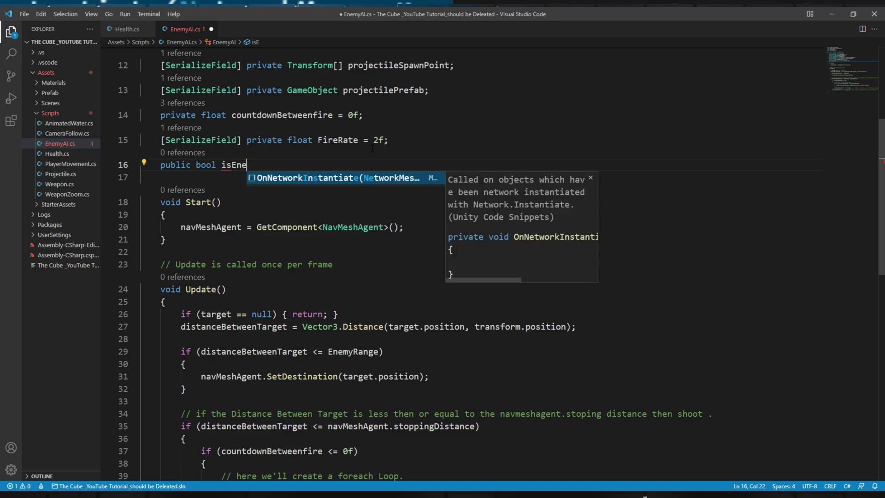
{"action": "type", "text": "myDied=;"}
{"action": "key", "text": "Left"}
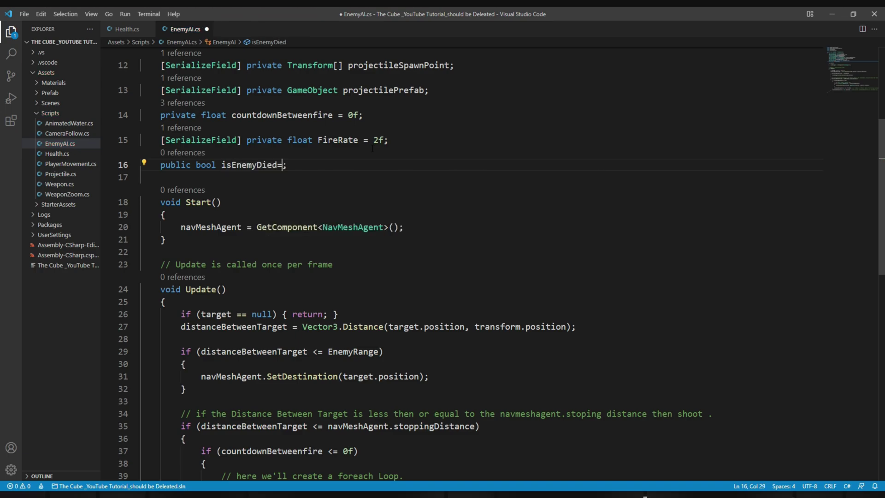